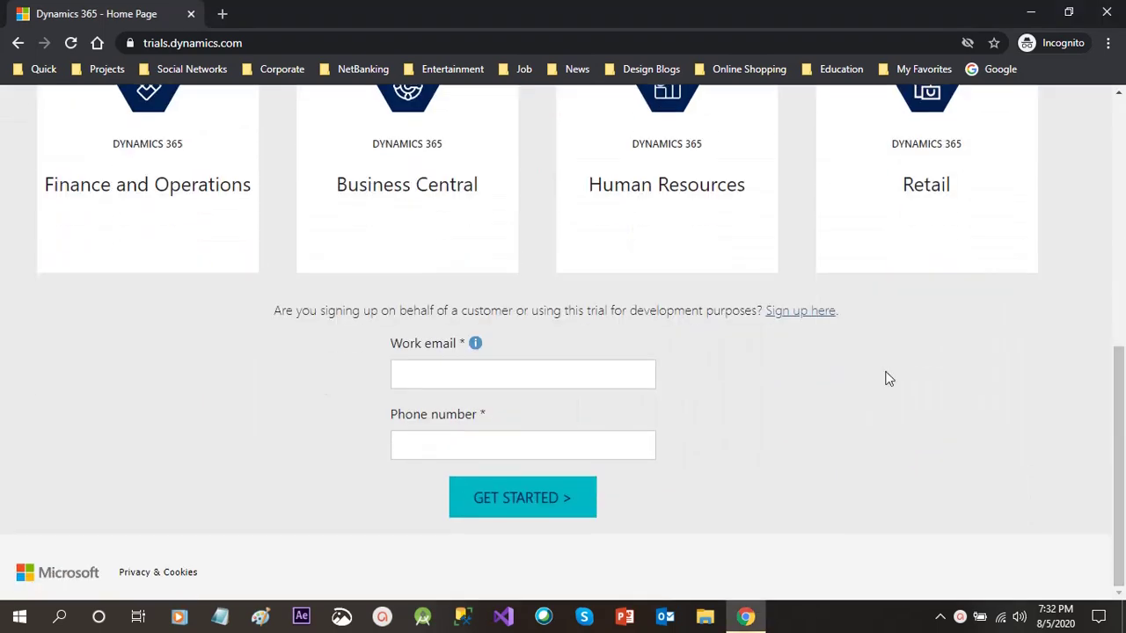
Step: Start the Dynamics 365 trial signup and decline the partner sign-in to keep signing up
{"action": "left_click", "coordinate": [811, 313]}
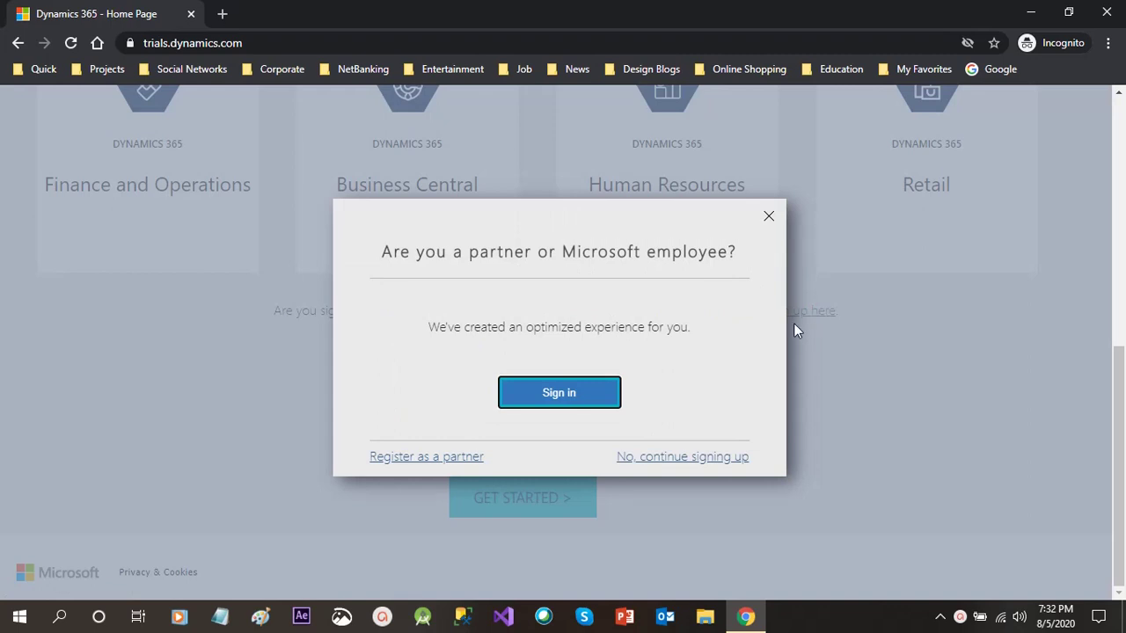
{"action": "left_click", "coordinate": [682, 462]}
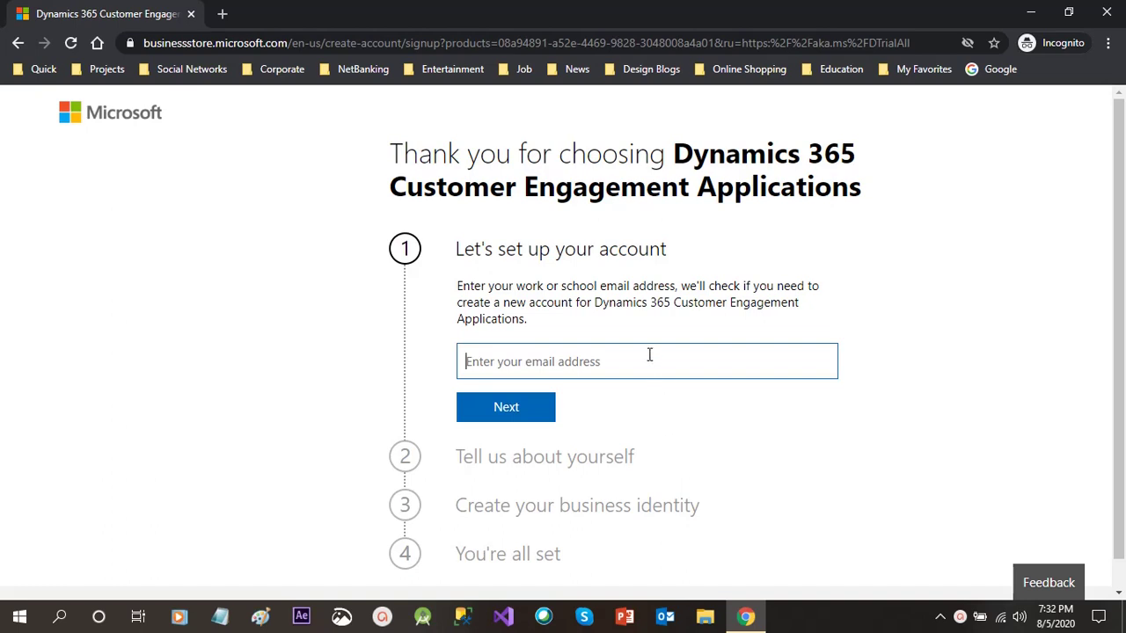
Step: Enter the work email address, fixing a typo, and submit it
{"action": "type", "text": "l"}
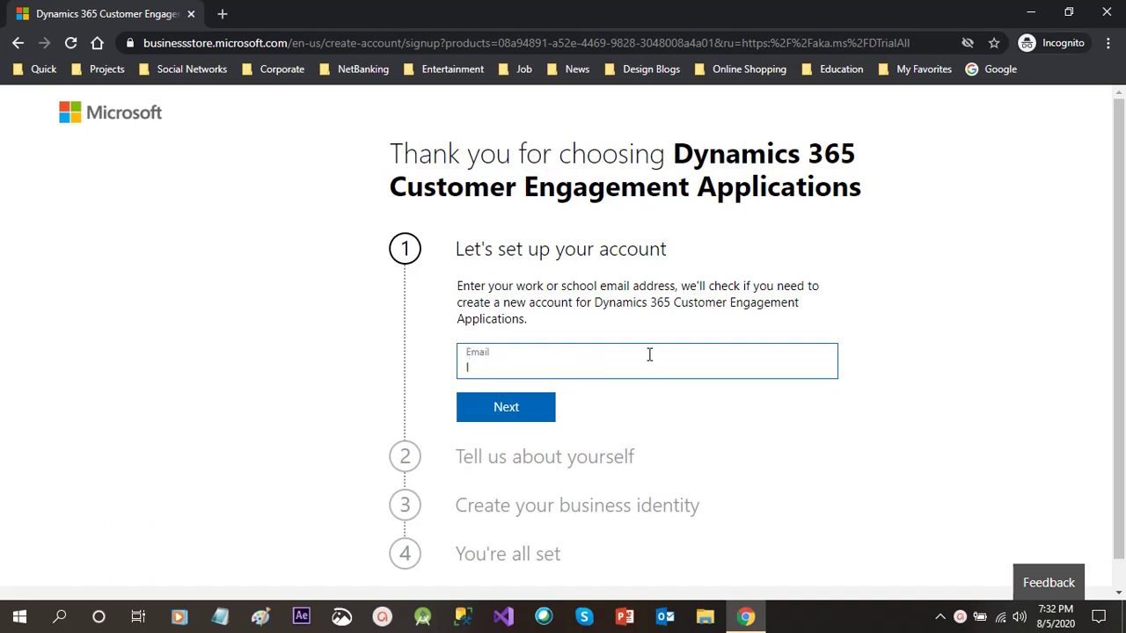
{"action": "type", "text": "alithaki"}
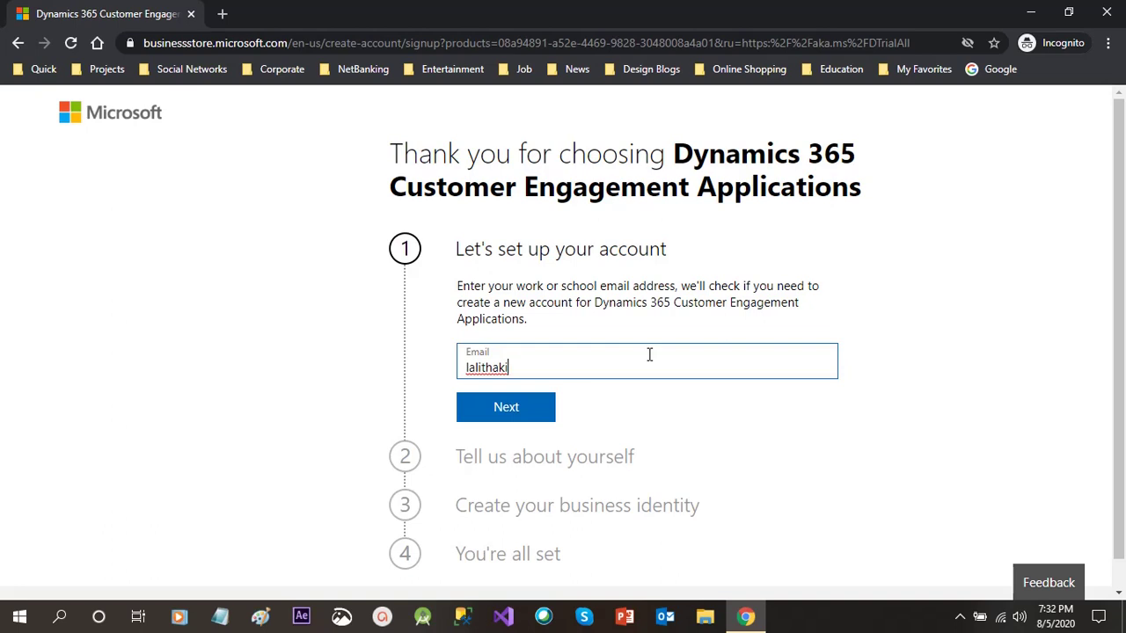
{"action": "key", "text": "BackSpace"}
{"action": "key", "text": "BackSpace"}
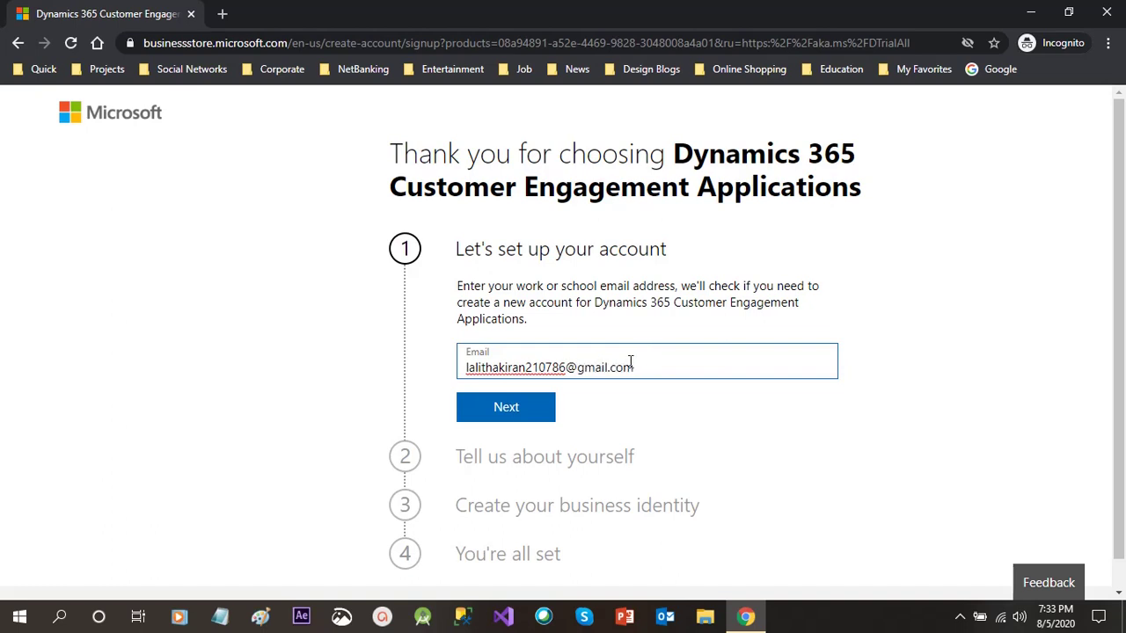
{"action": "left_click", "coordinate": [507, 412]}
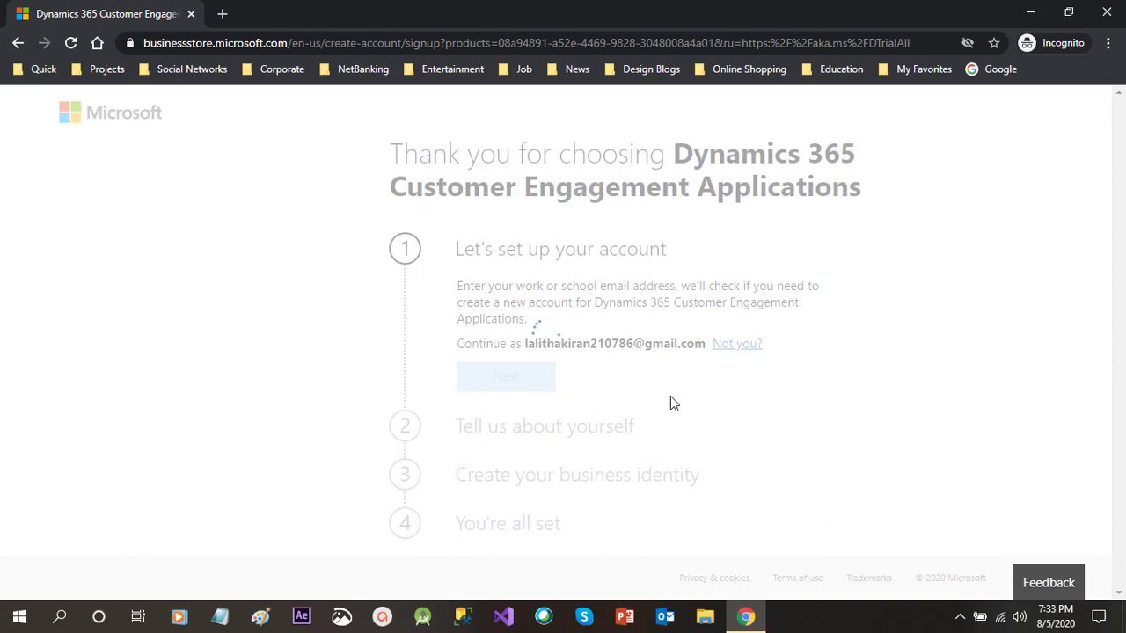
Step: Begin account setup and enter the first name, last name and business phone number
{"action": "left_click", "coordinate": [528, 366]}
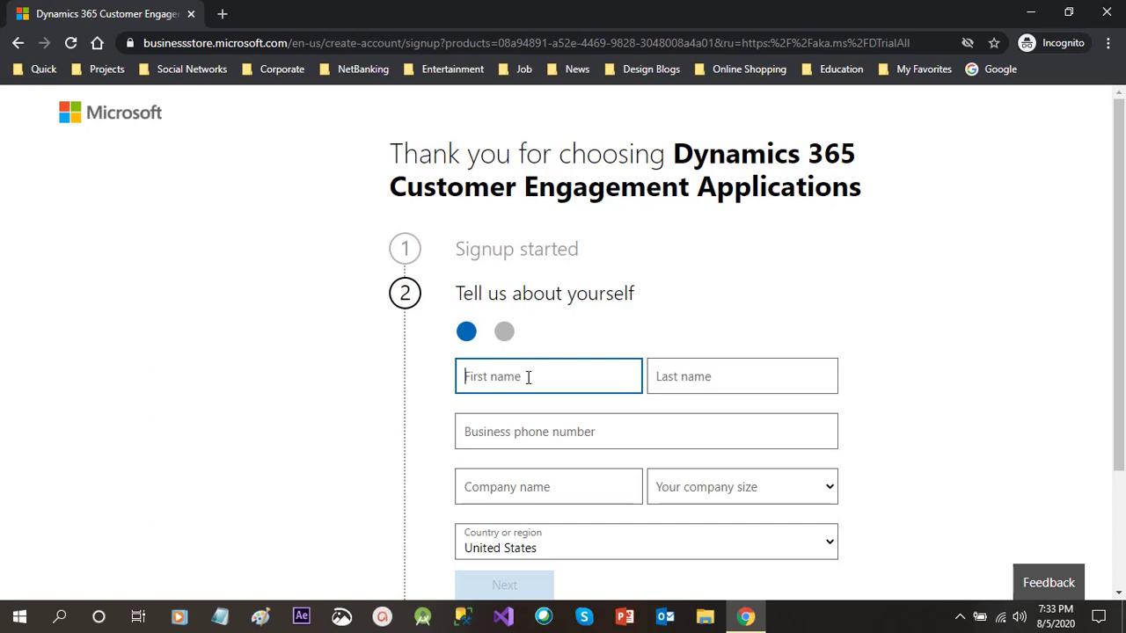
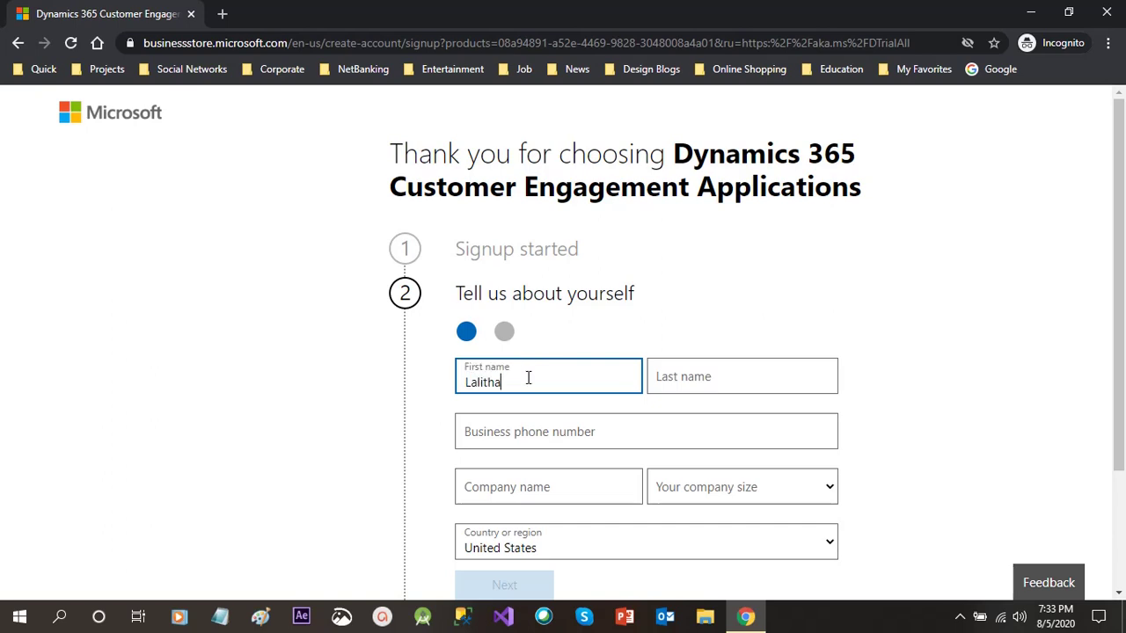
{"action": "left_click", "coordinate": [677, 381]}
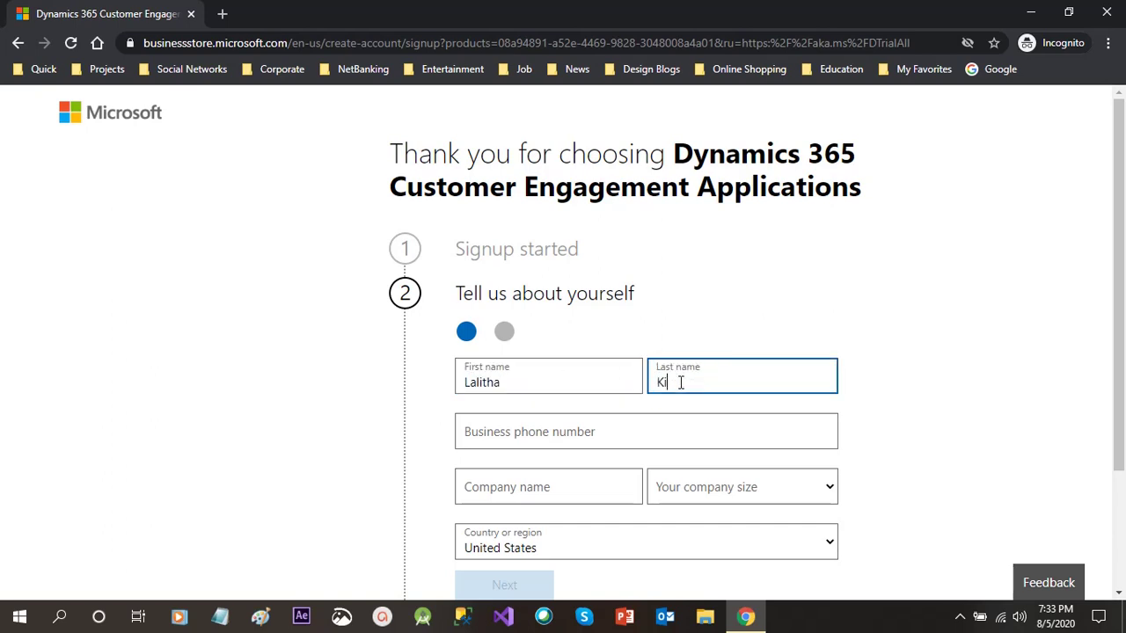
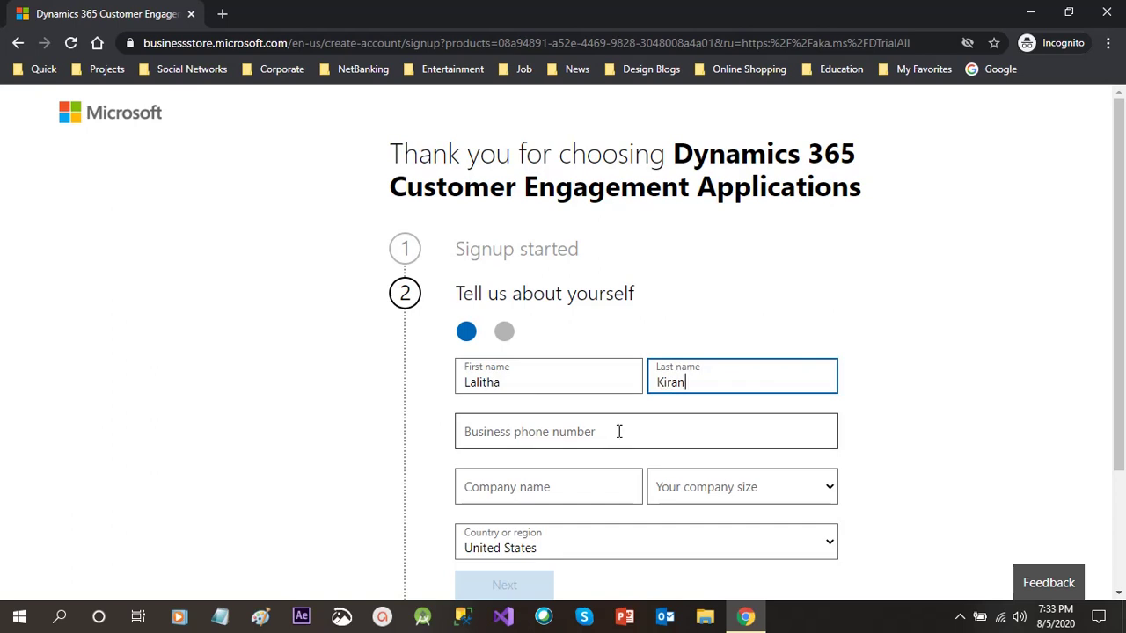
{"action": "left_click", "coordinate": [602, 431]}
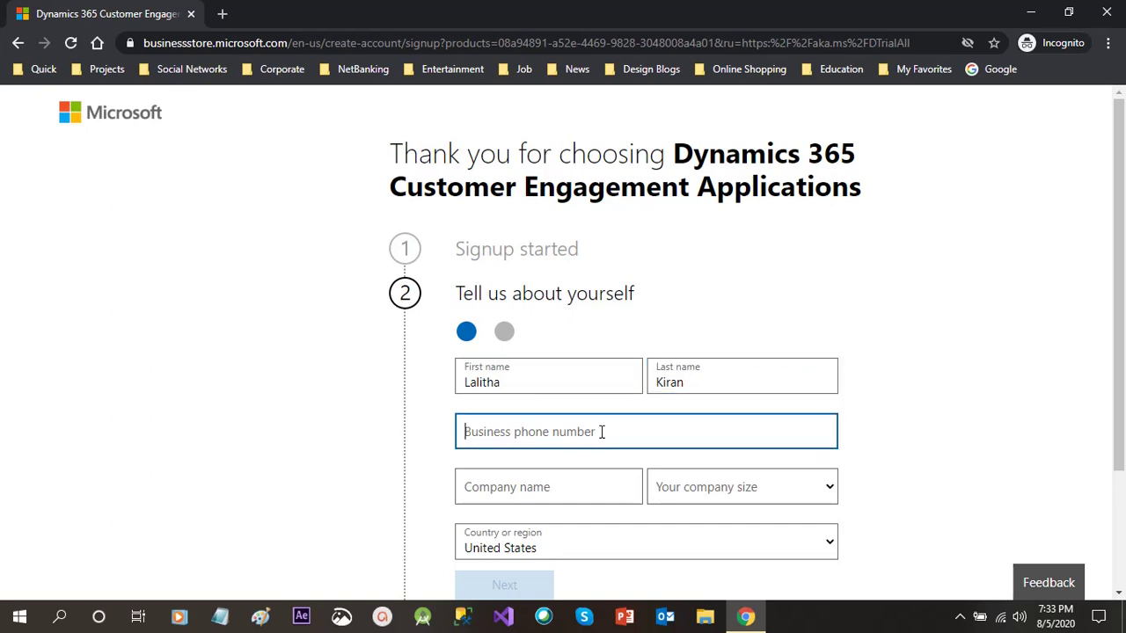
{"action": "type", "text": "8"}
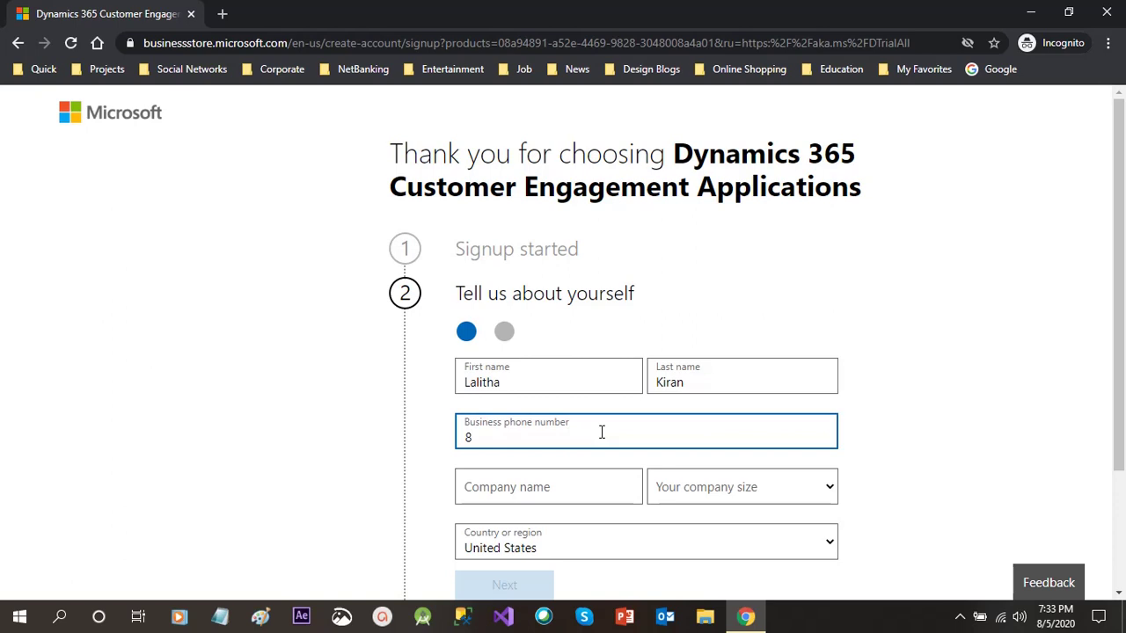
{"action": "key", "text": "BackSpace"}
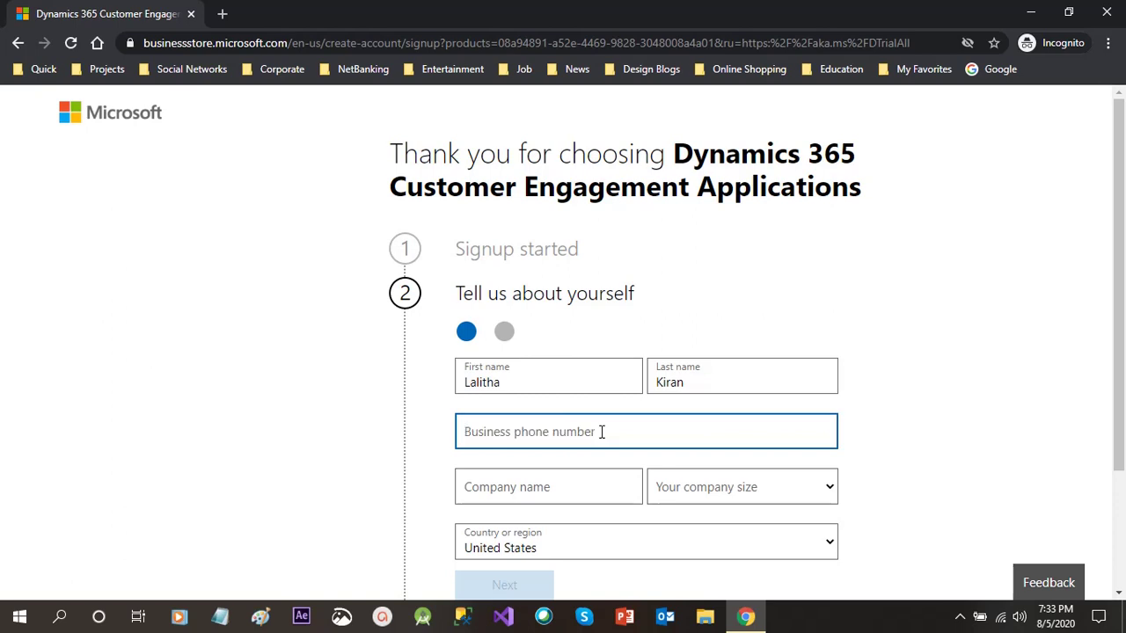
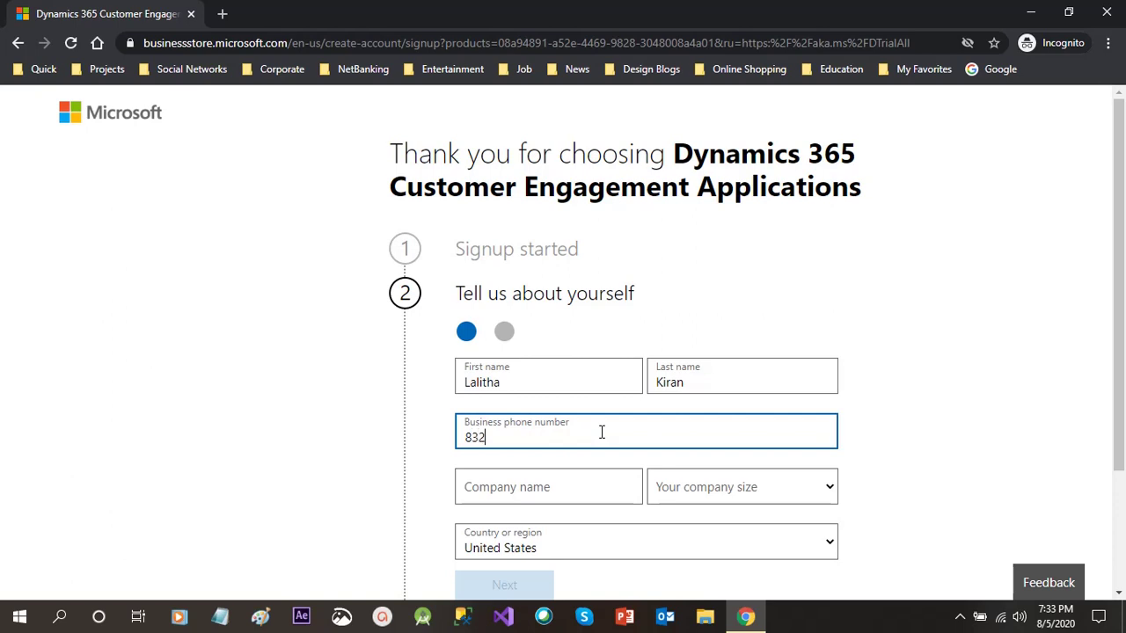
Step: Enter the company name and set the company size to 1 person
{"action": "left_click", "coordinate": [595, 473]}
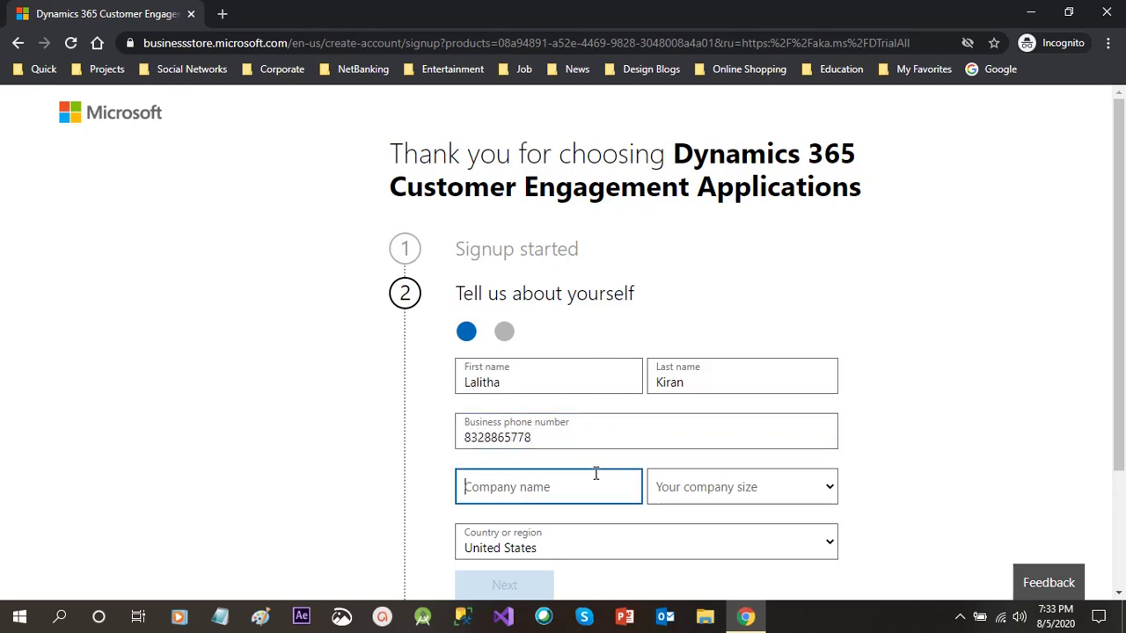
{"action": "type", "text": "Lalitha"}
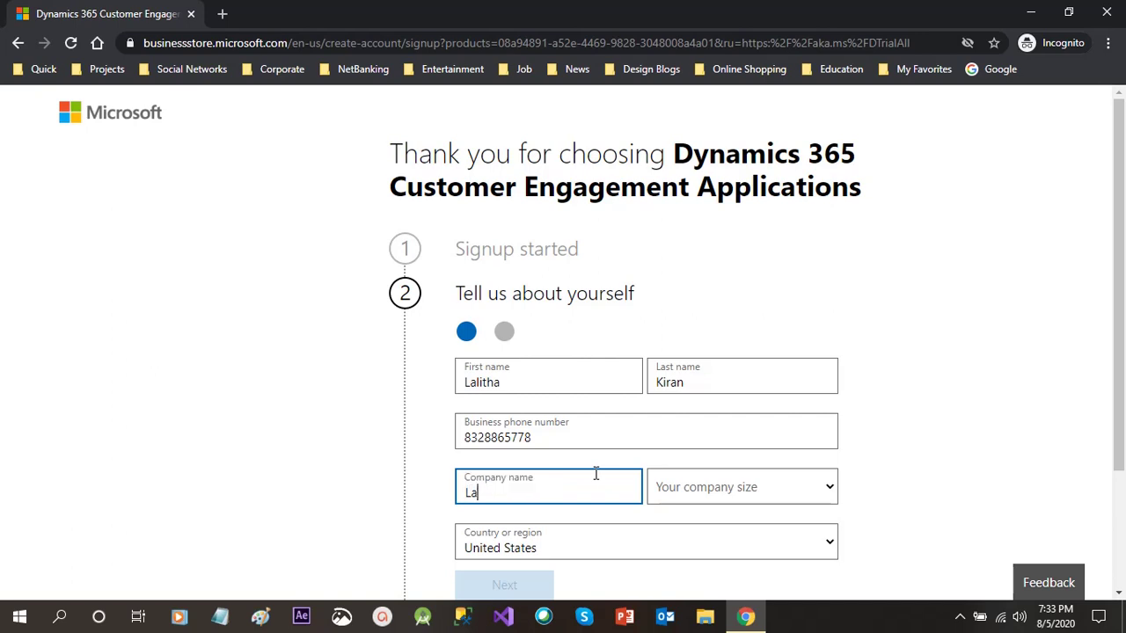
{"action": "key", "text": "BackSpace"}
{"action": "key", "text": "BackSpace"}
{"action": "key", "text": "BackSpace"}
{"action": "key", "text": "BackSpace"}
{"action": "key", "text": "BackSpace"}
{"action": "key", "text": "BackSpace"}
{"action": "key", "text": "BackSpace"}
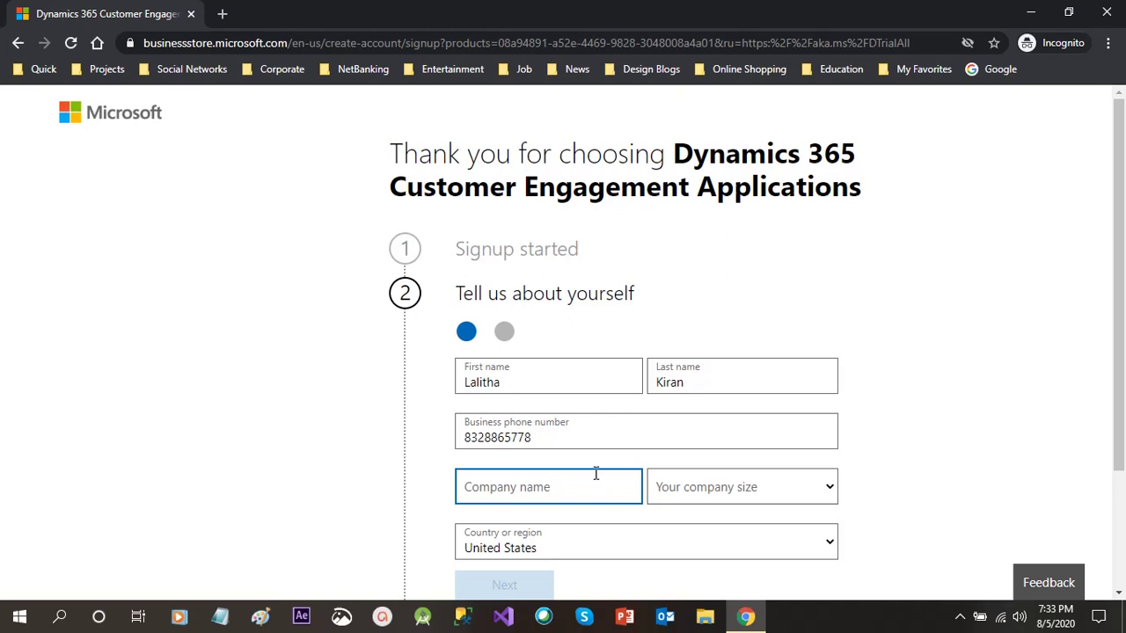
{"action": "type", "text": "lalit"}
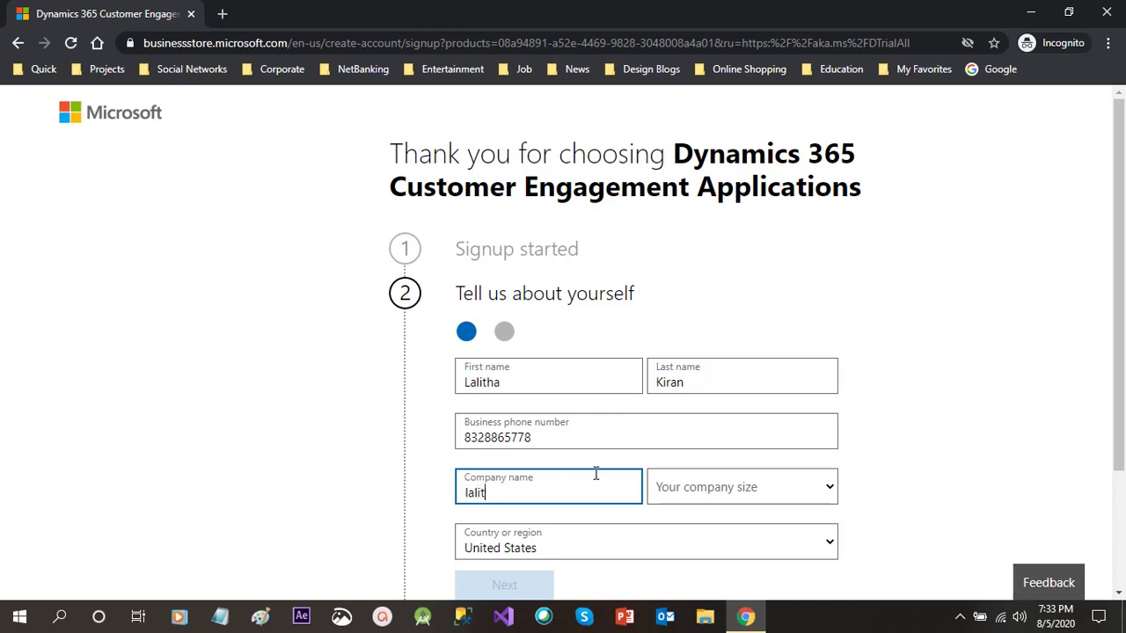
{"action": "type", "text": "ha001"}
{"action": "left_click", "coordinate": [690, 494]}
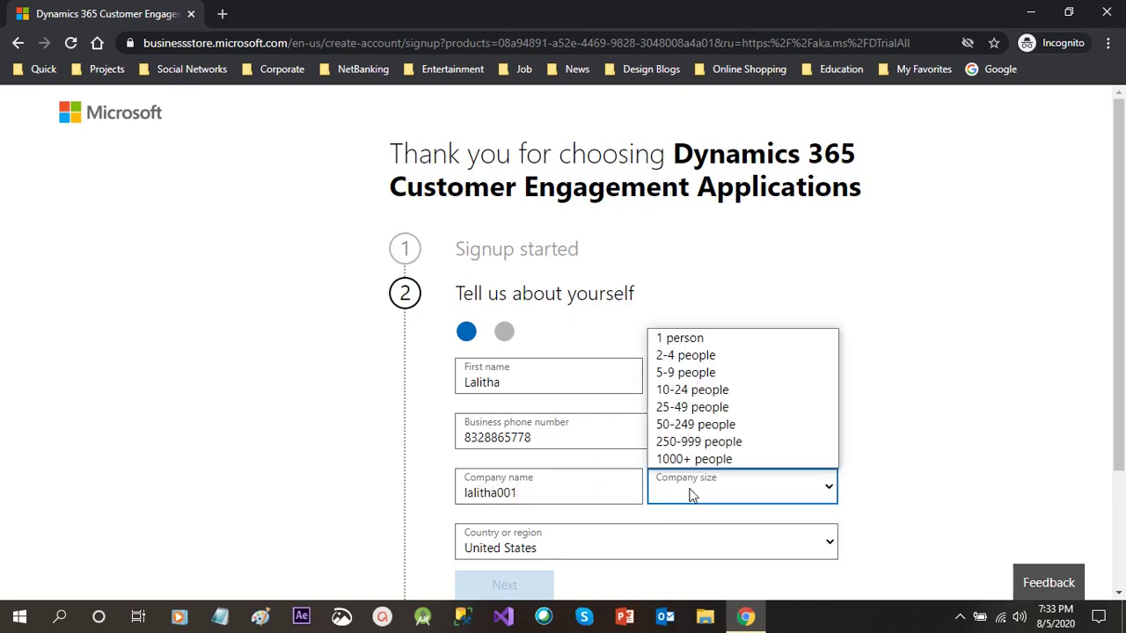
{"action": "left_click", "coordinate": [692, 342]}
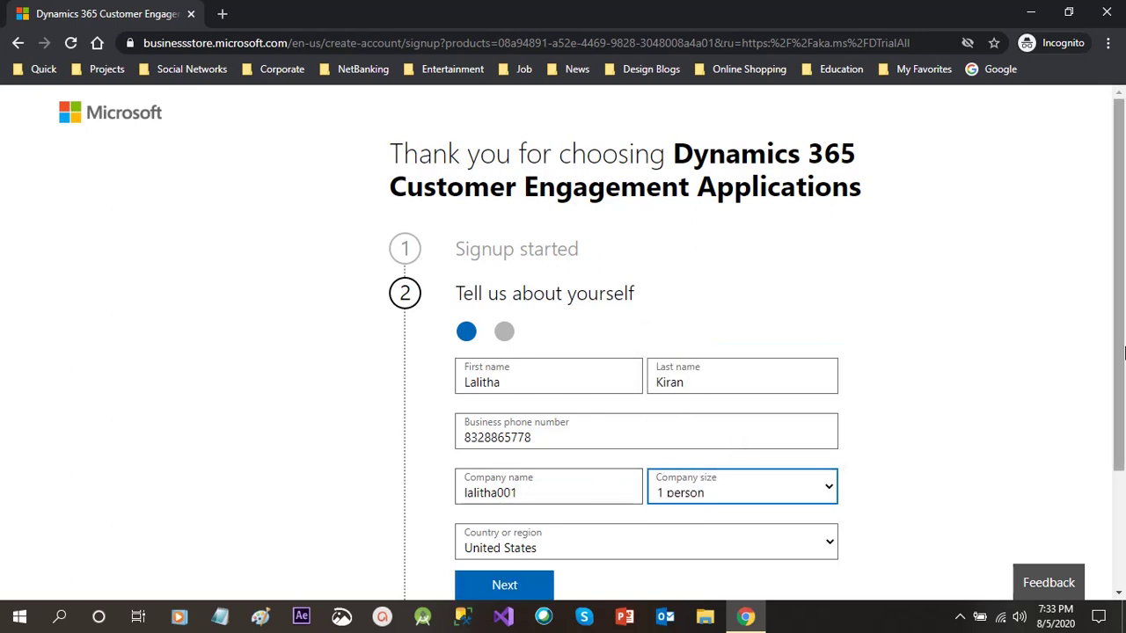
{"action": "scroll", "coordinate": [690, 464], "scroll_direction": "down", "scroll_amount": 1}
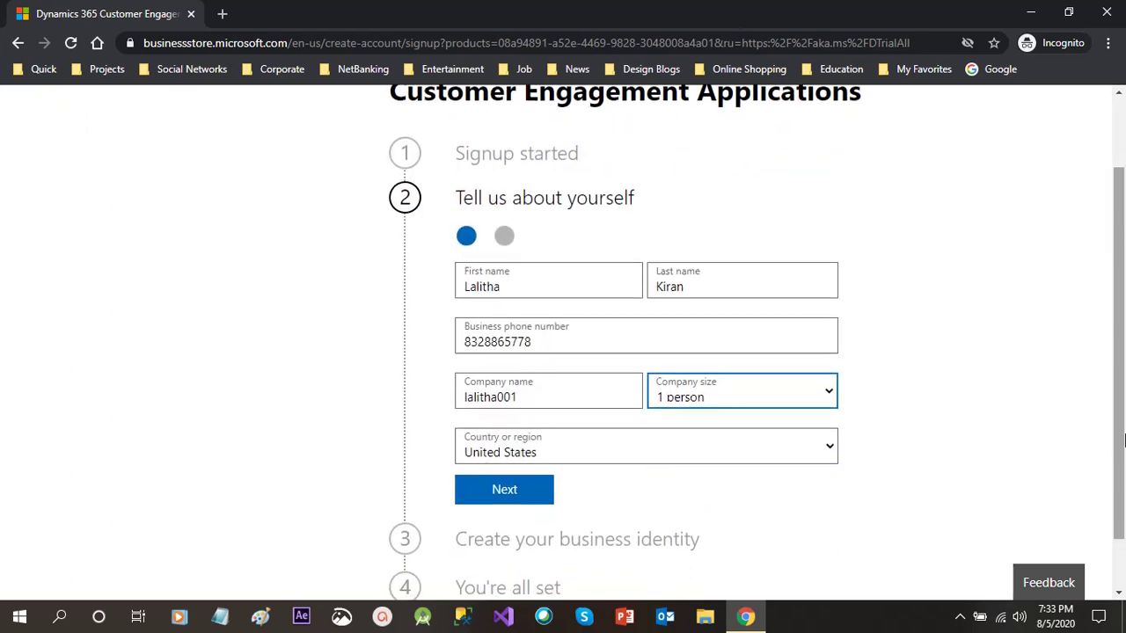
Step: Submit the details form and set the phone country code to +91
{"action": "left_click", "coordinate": [505, 497]}
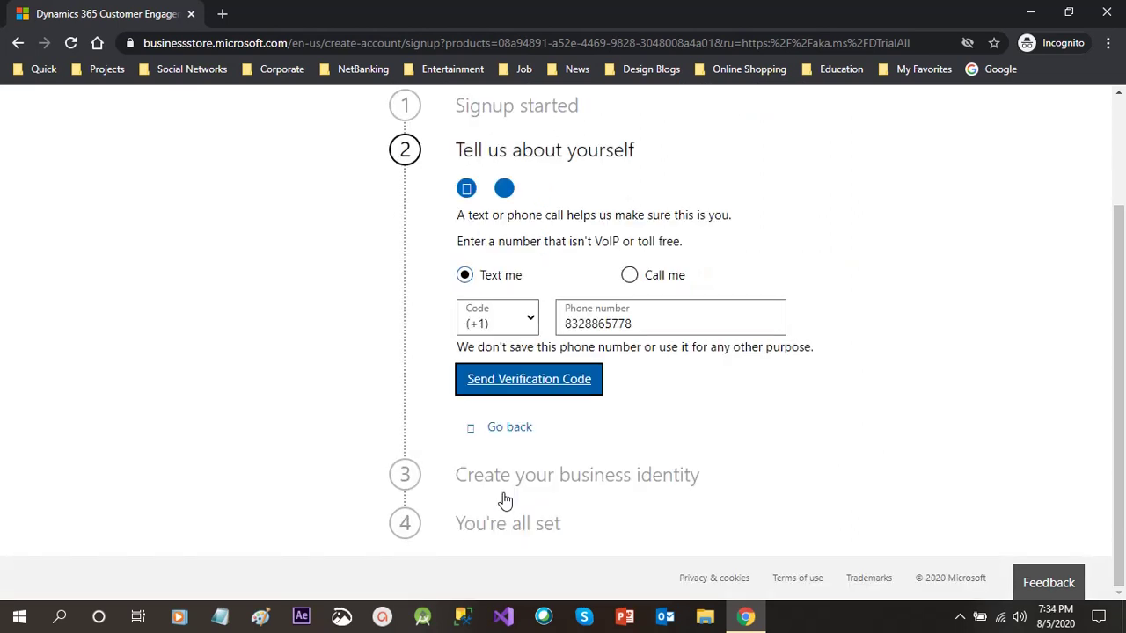
{"action": "left_click", "coordinate": [519, 318]}
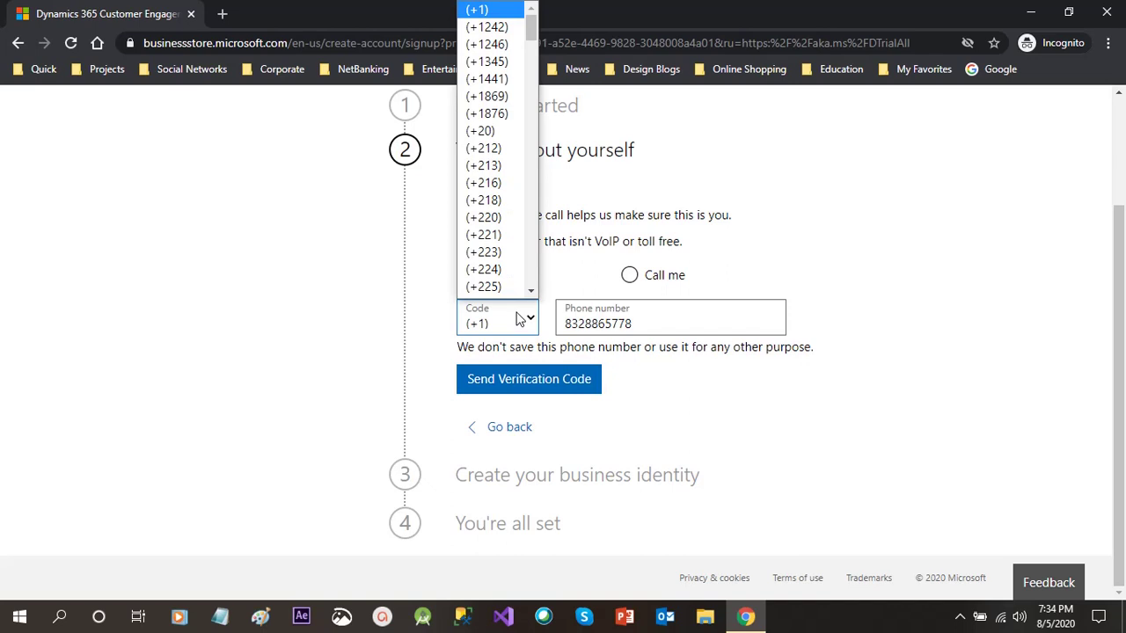
{"action": "left_click_drag", "start_coordinate": [532, 31], "coordinate": [534, 250]}
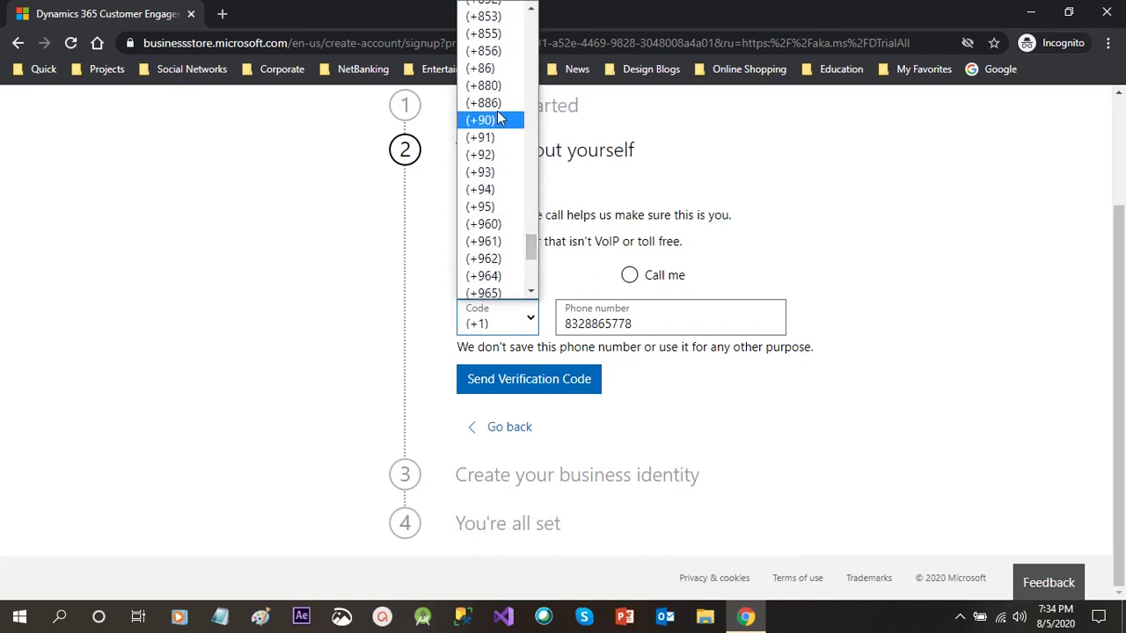
{"action": "left_click", "coordinate": [493, 137]}
Step: Request a text-message verification code, then retry and resend it
{"action": "left_click", "coordinate": [573, 378]}
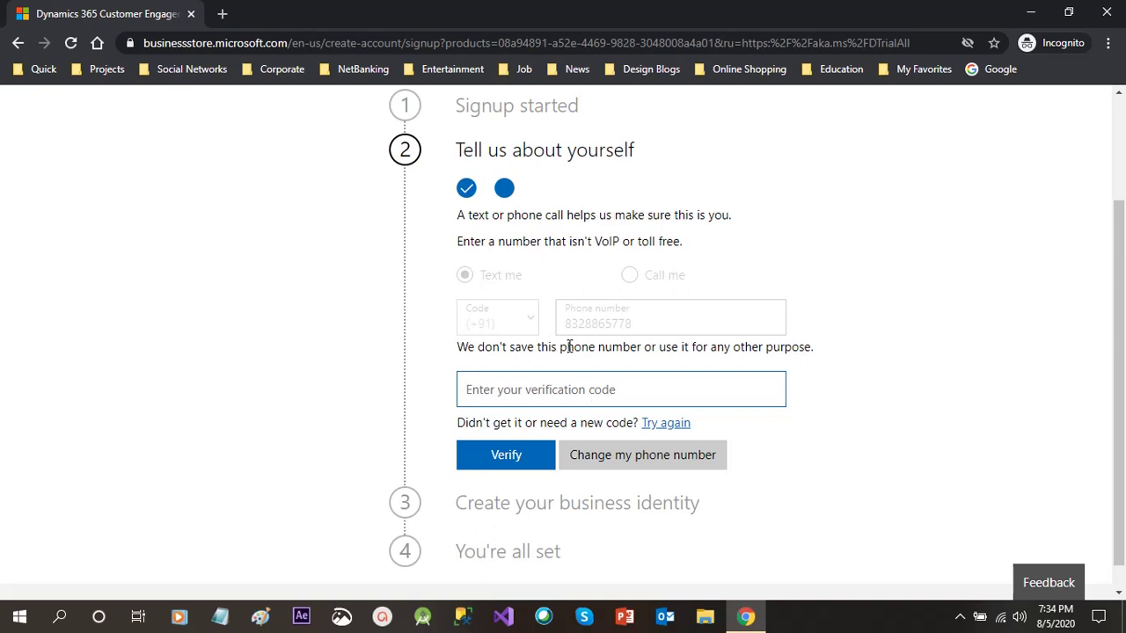
{"action": "left_click", "coordinate": [666, 425]}
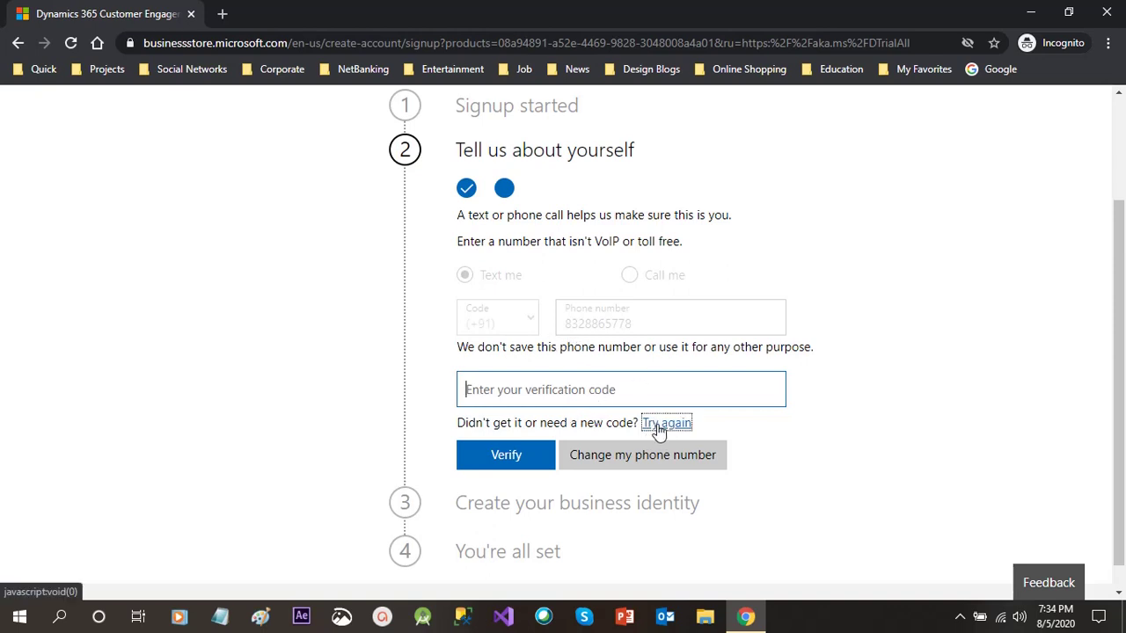
{"action": "left_click", "coordinate": [663, 424]}
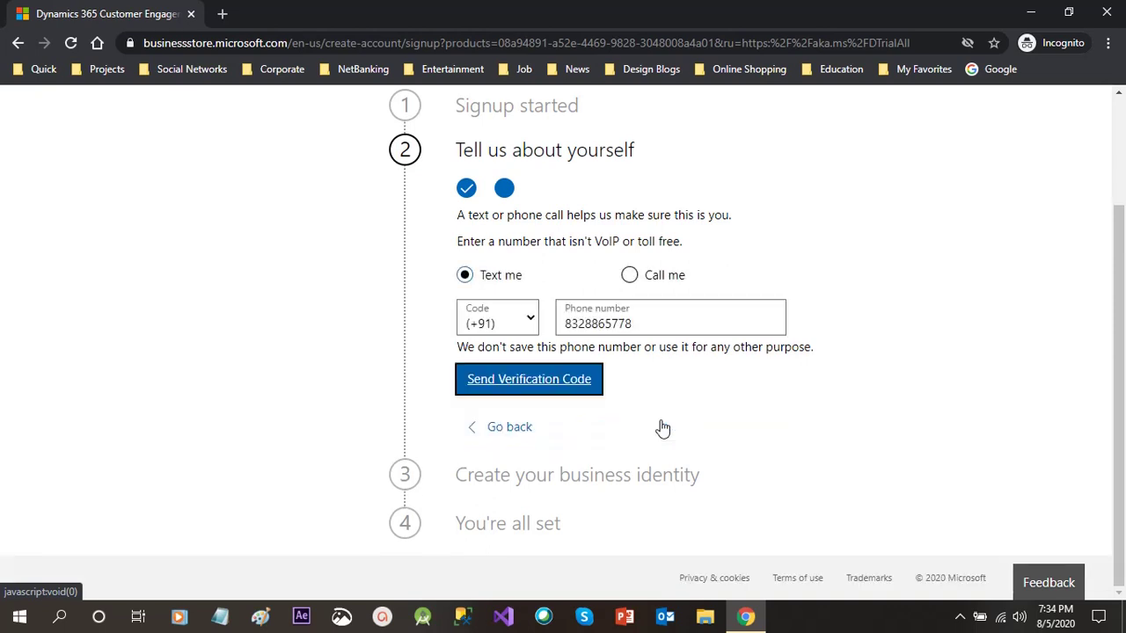
{"action": "left_click", "coordinate": [539, 386]}
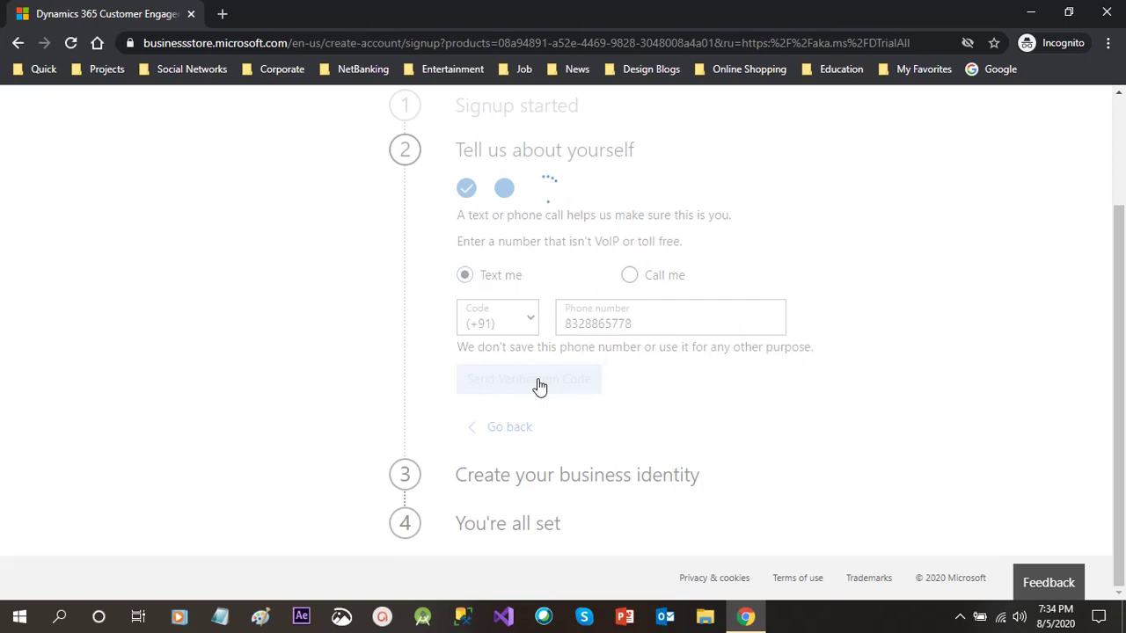
Step: Enter the texted verification code, then overwrite the rejected code with the new one
{"action": "left_click", "coordinate": [510, 393]}
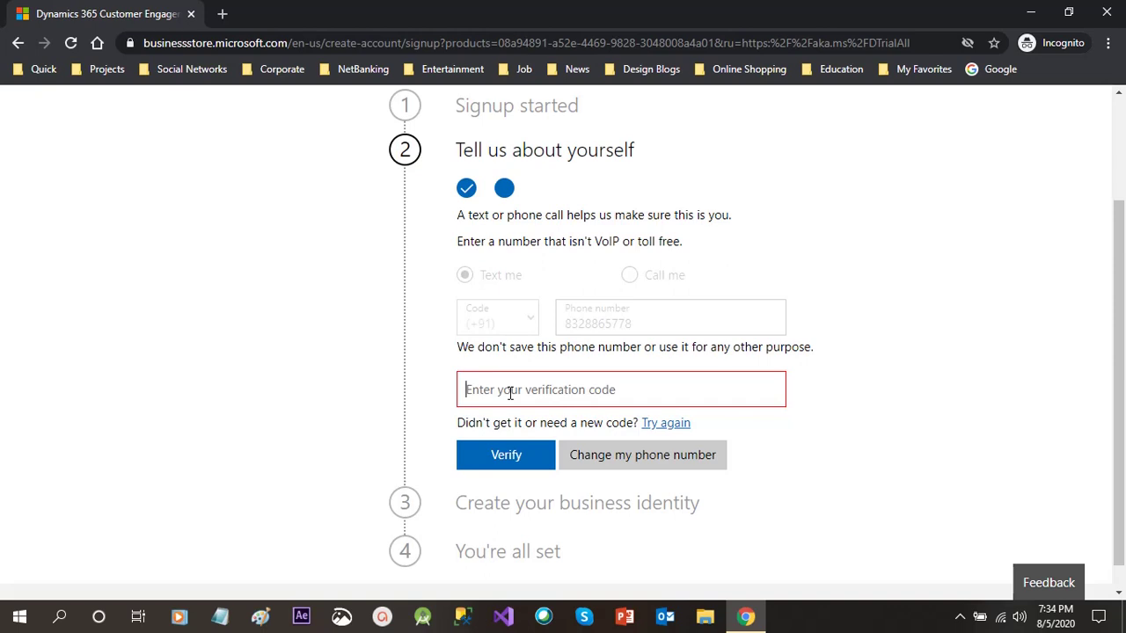
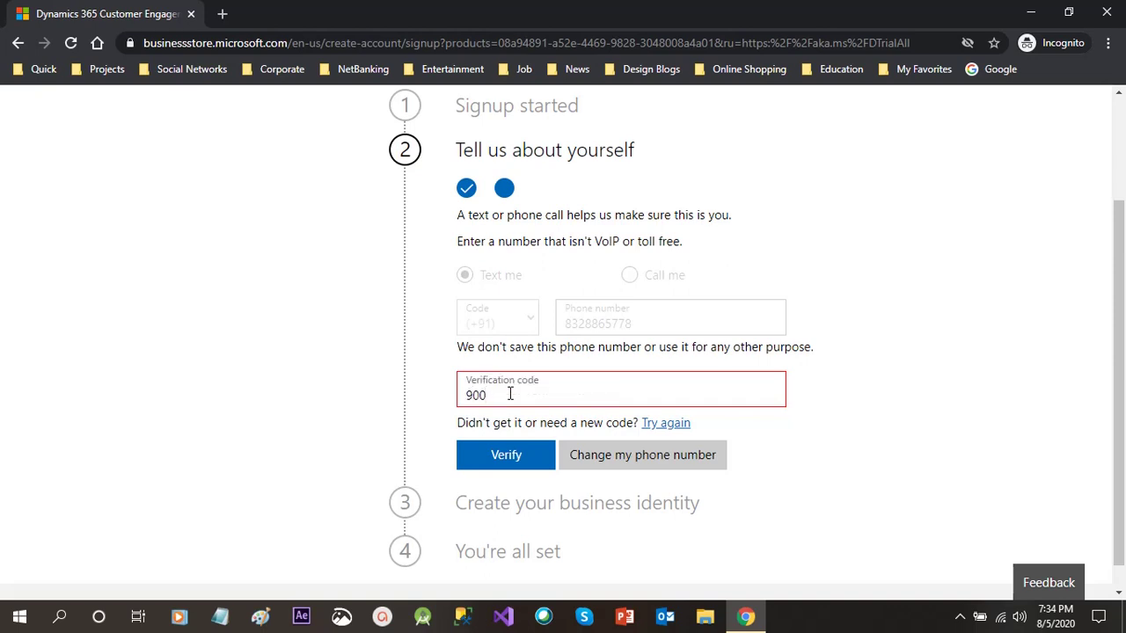
{"action": "left_click", "coordinate": [507, 455]}
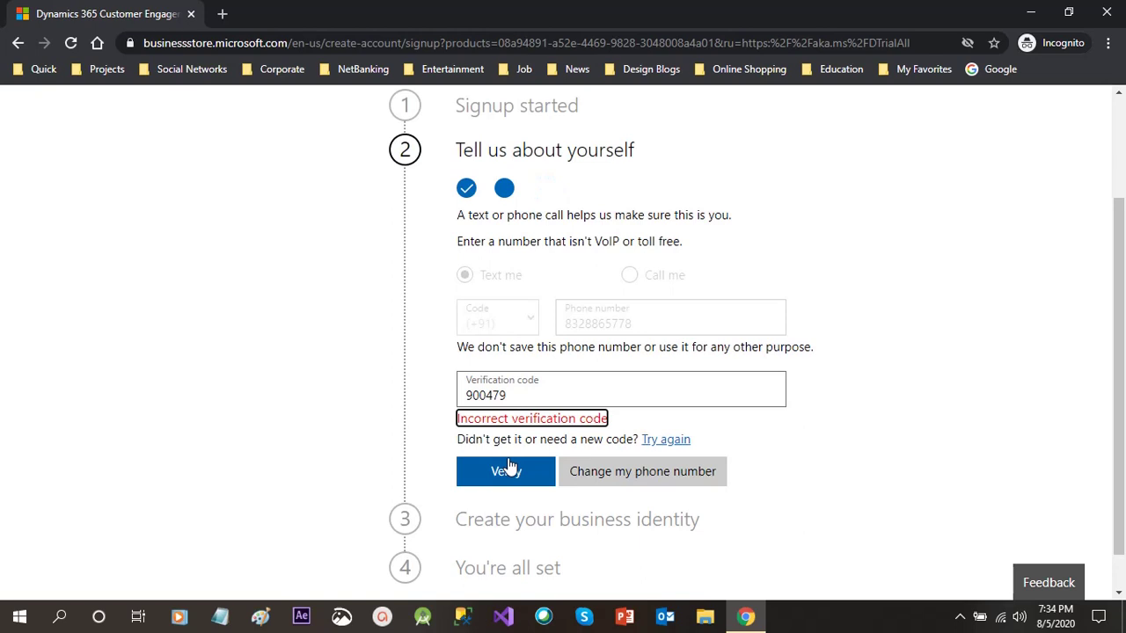
{"action": "double_click", "coordinate": [499, 396]}
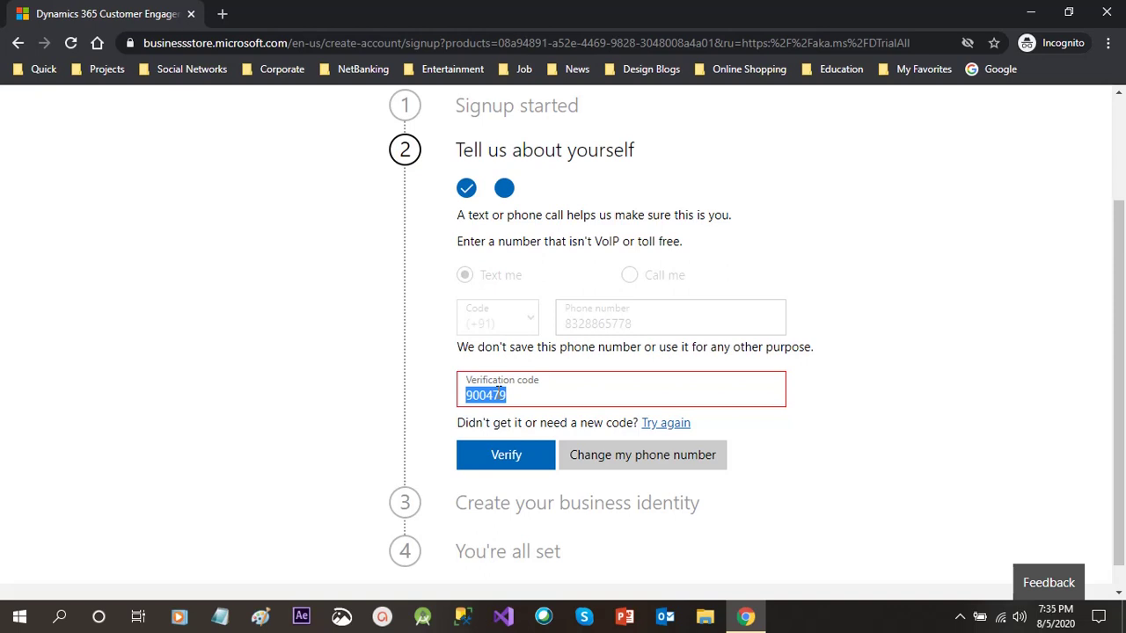
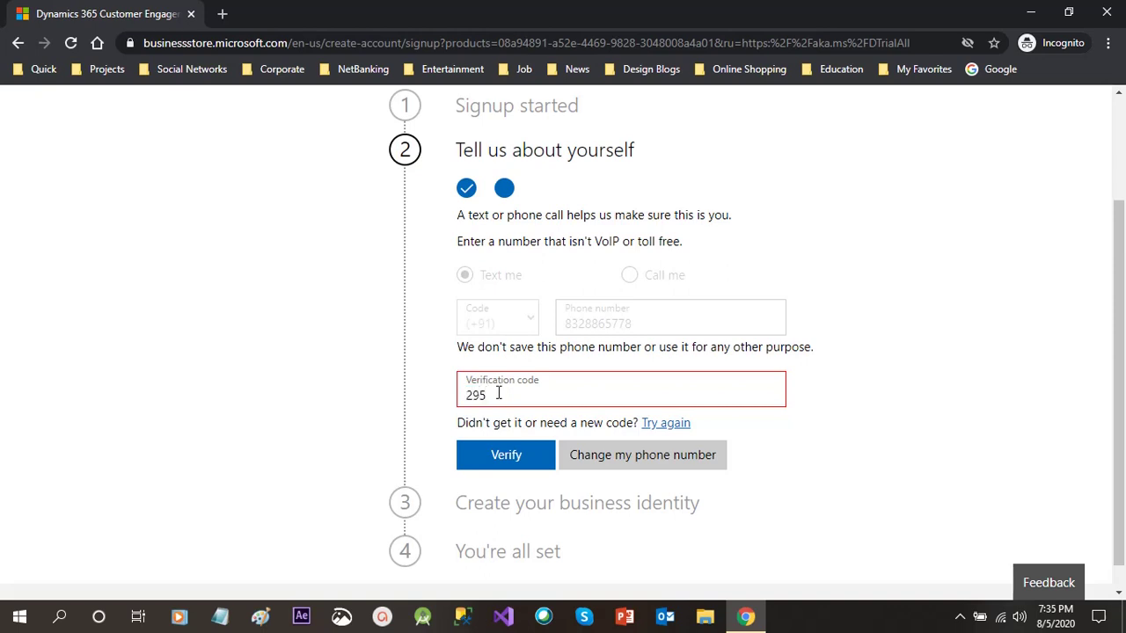
Step: Verify the new code, enter a domain name and check its availability
{"action": "left_click", "coordinate": [507, 452]}
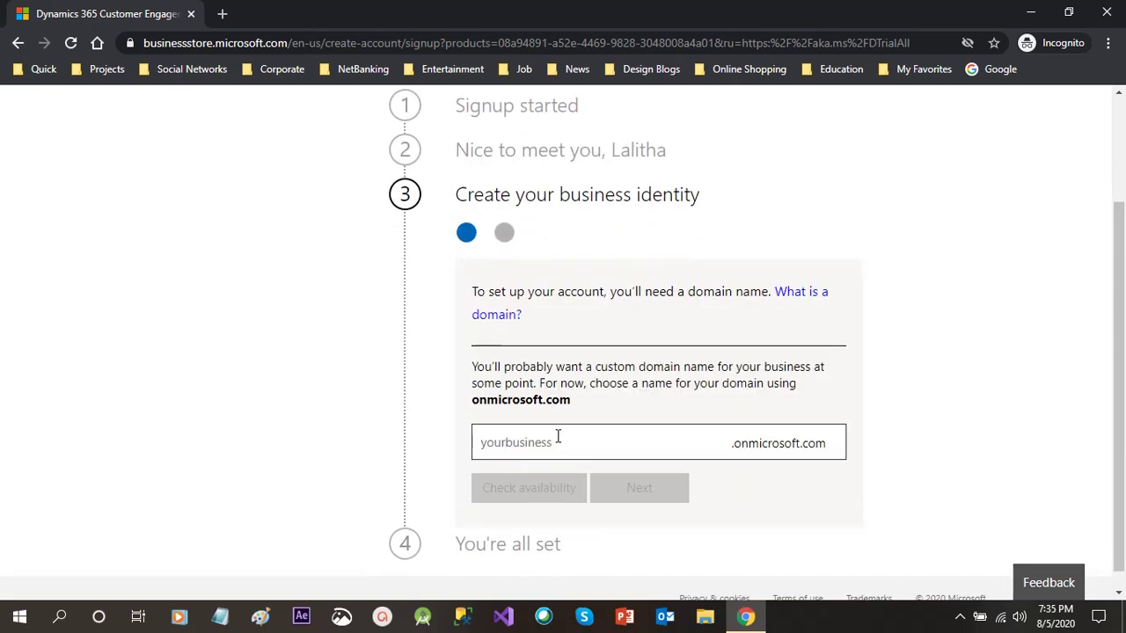
{"action": "left_click", "coordinate": [557, 436]}
{"action": "type", "text": "la"}
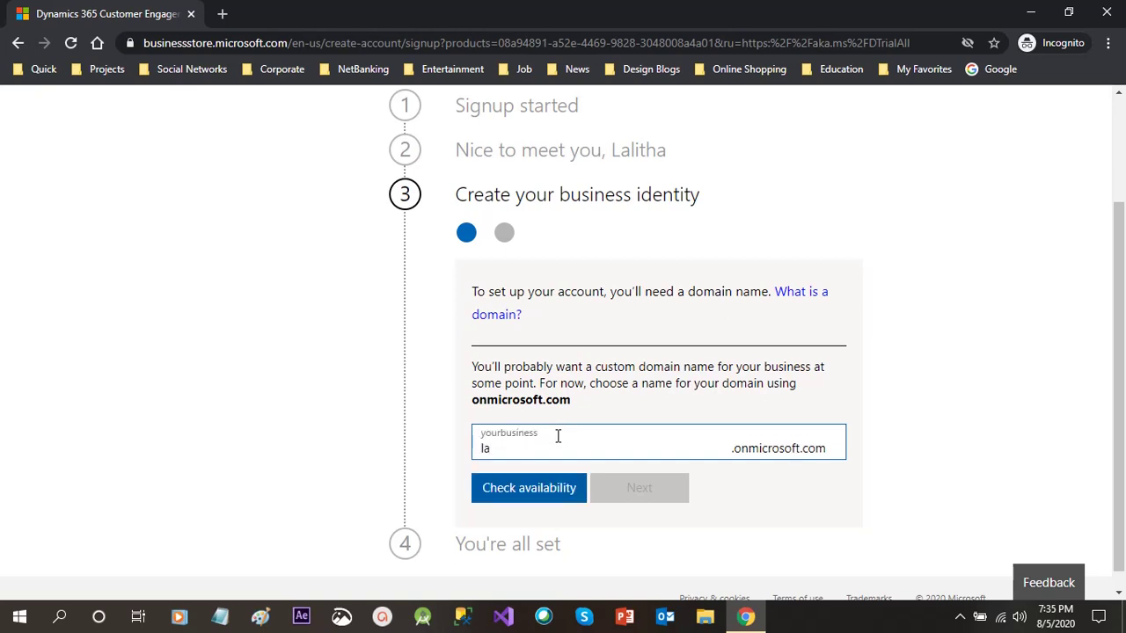
{"action": "type", "text": "litha001"}
{"action": "left_click", "coordinate": [918, 432]}
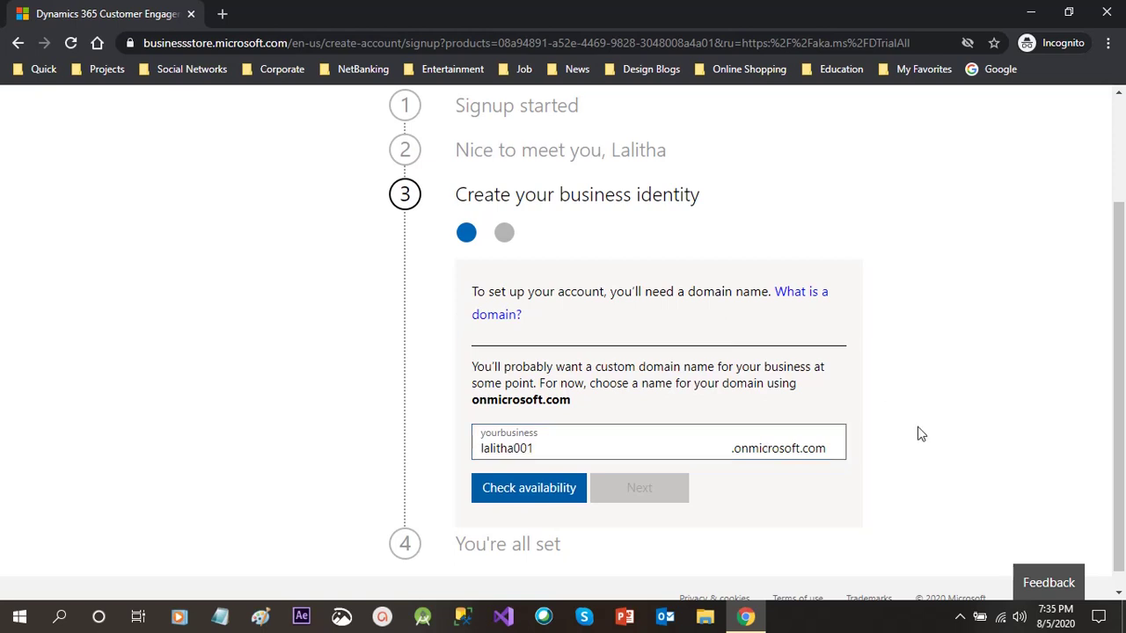
{"action": "left_click", "coordinate": [519, 497]}
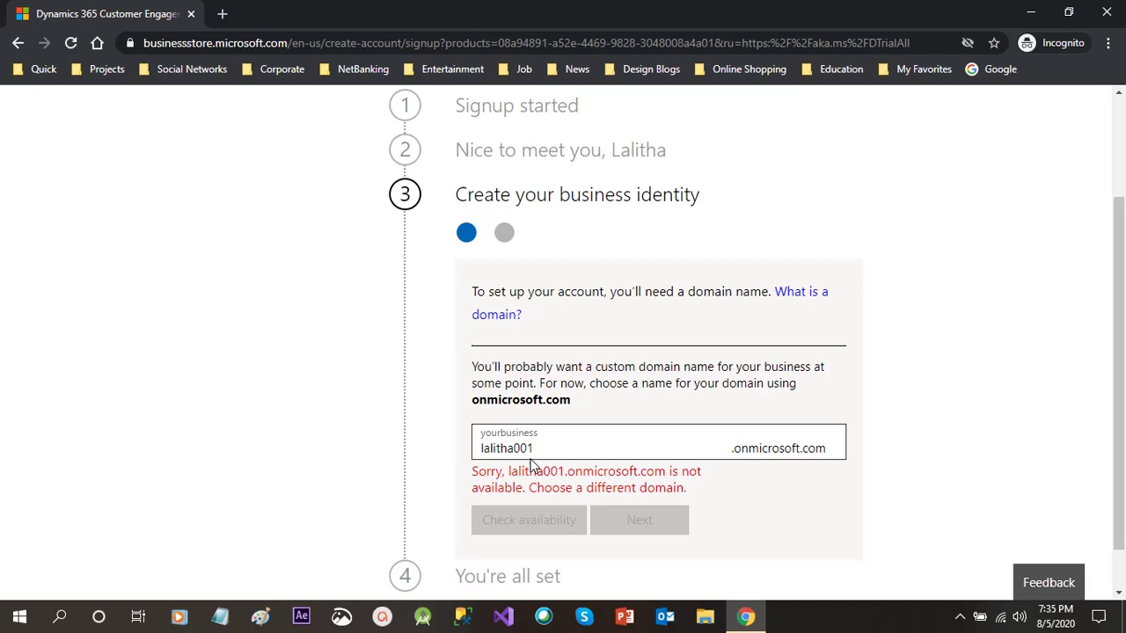
Step: Change the domain name's ending from 001 to 002, confirm it's available, and continue
{"action": "left_click", "coordinate": [520, 446]}
{"action": "left_click_drag", "start_coordinate": [511, 447], "coordinate": [549, 446]}
{"action": "type", "text": "002"}
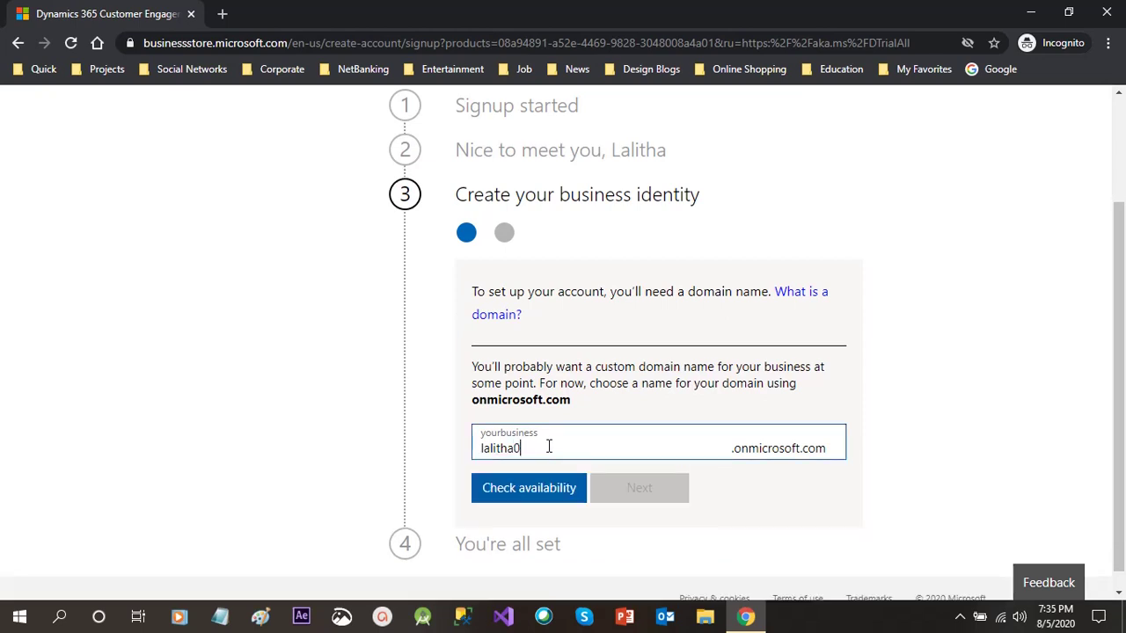
{"action": "left_click", "coordinate": [547, 483]}
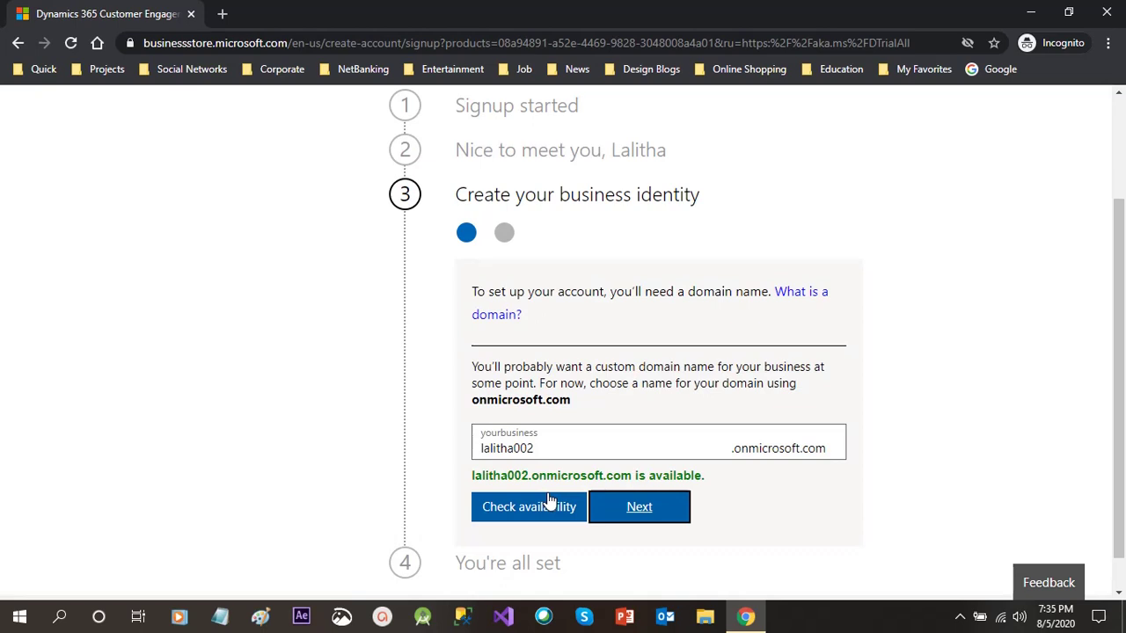
{"action": "left_click", "coordinate": [639, 511]}
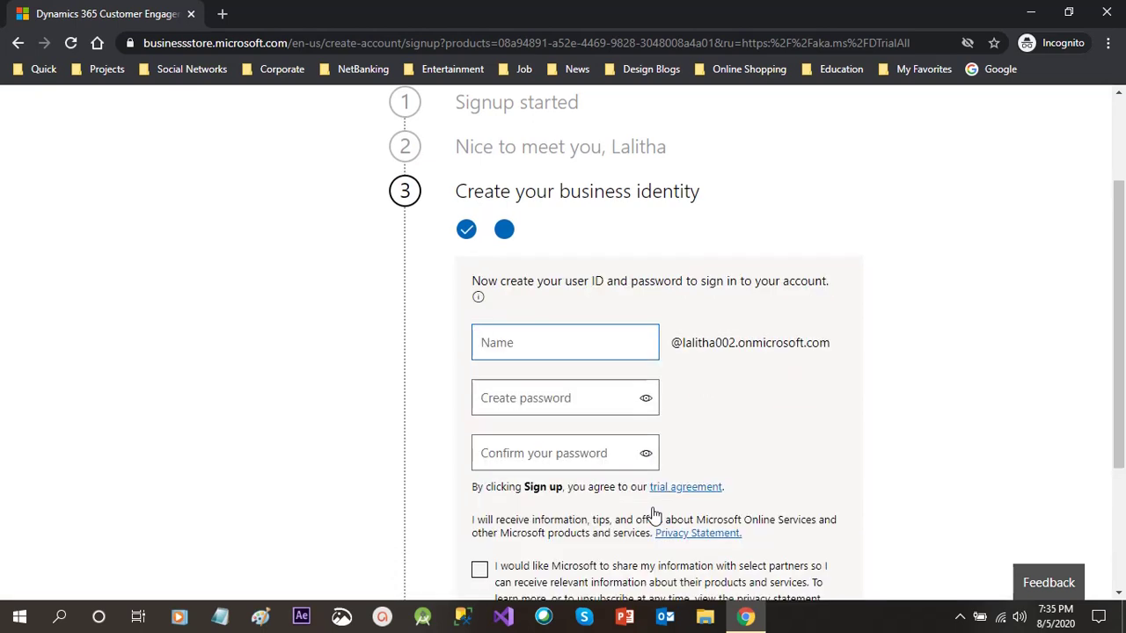
Step: Set the user ID to 'admin' and enter the password in both password fields
{"action": "type", "text": "admin"}
{"action": "left_click", "coordinate": [552, 395]}
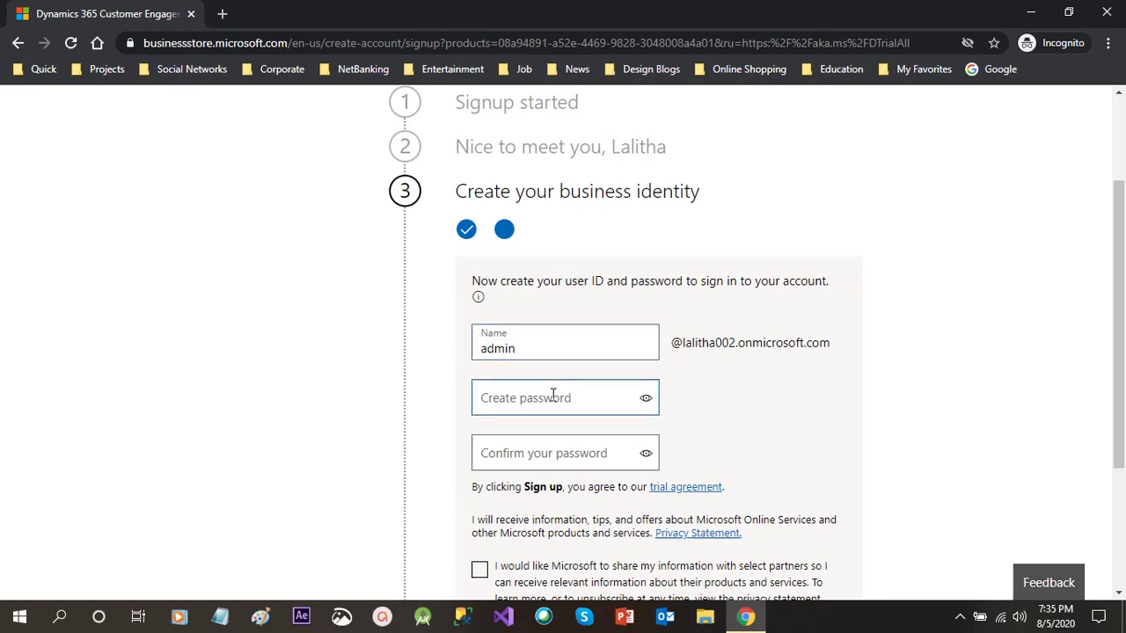
{"action": "type", "text": "•••••"}
{"action": "key", "text": "BackSpace"}
{"action": "key", "text": "BackSpace"}
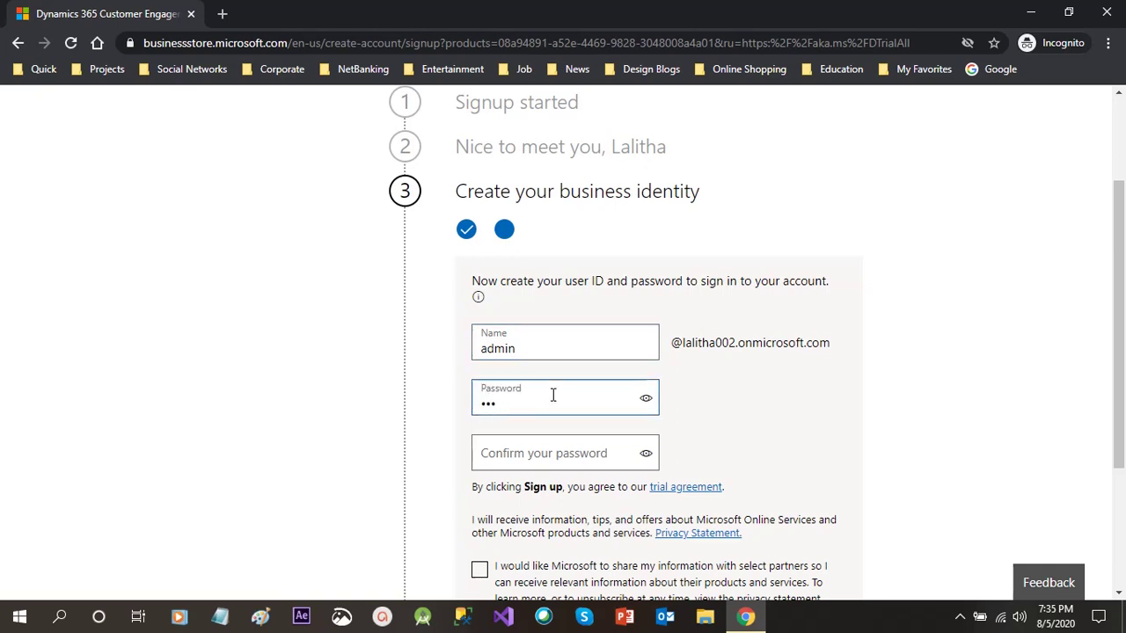
{"action": "key", "text": "BackSpace"}
{"action": "key", "text": "BackSpace"}
{"action": "key", "text": "BackSpace"}
{"action": "type", "text": "•••••••••••"}
{"action": "key", "text": "Tab"}
{"action": "key", "text": "Tab"}
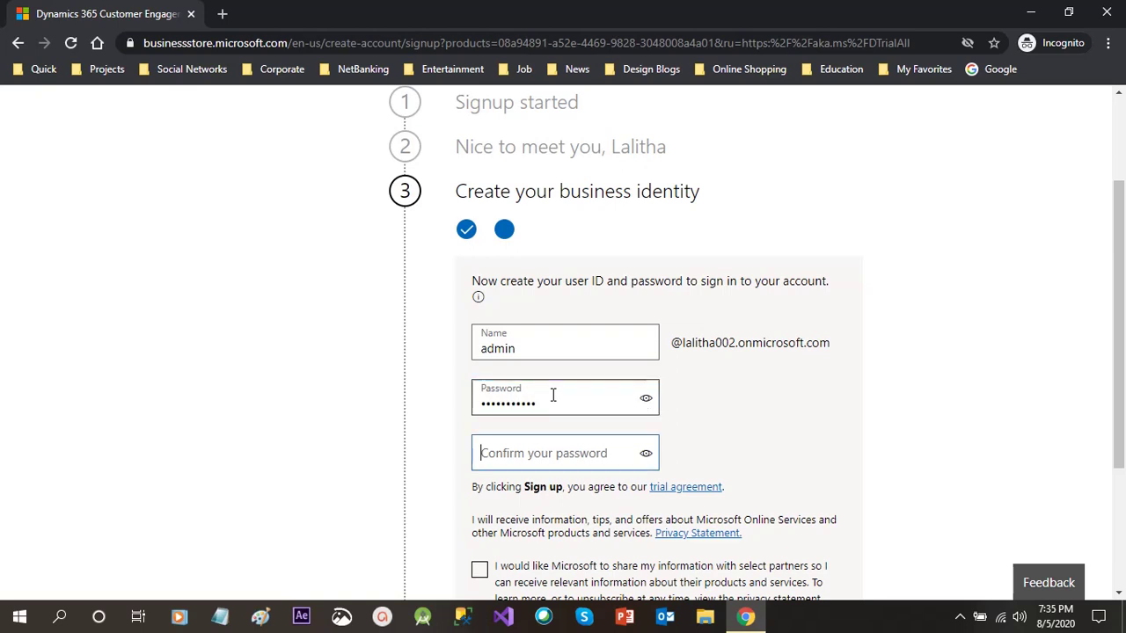
{"action": "type", "text": "•••••••"}
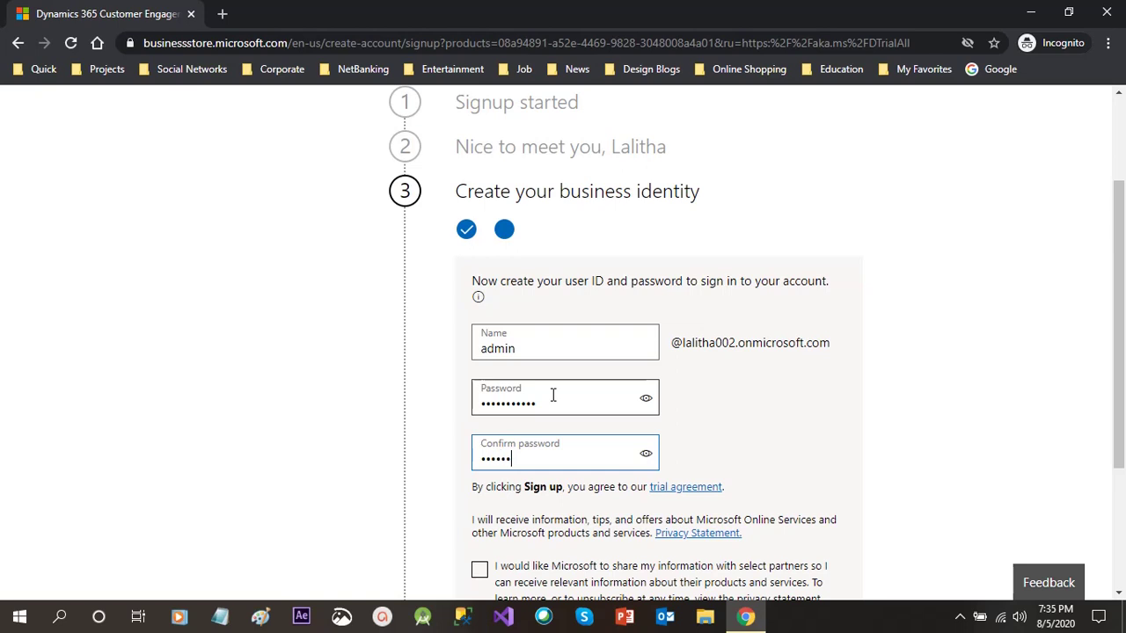
{"action": "type", "text": "••••"}
Step: Agree to share info with Microsoft partners and submit the sign-up
{"action": "left_click_drag", "start_coordinate": [1119, 288], "coordinate": [1120, 371]}
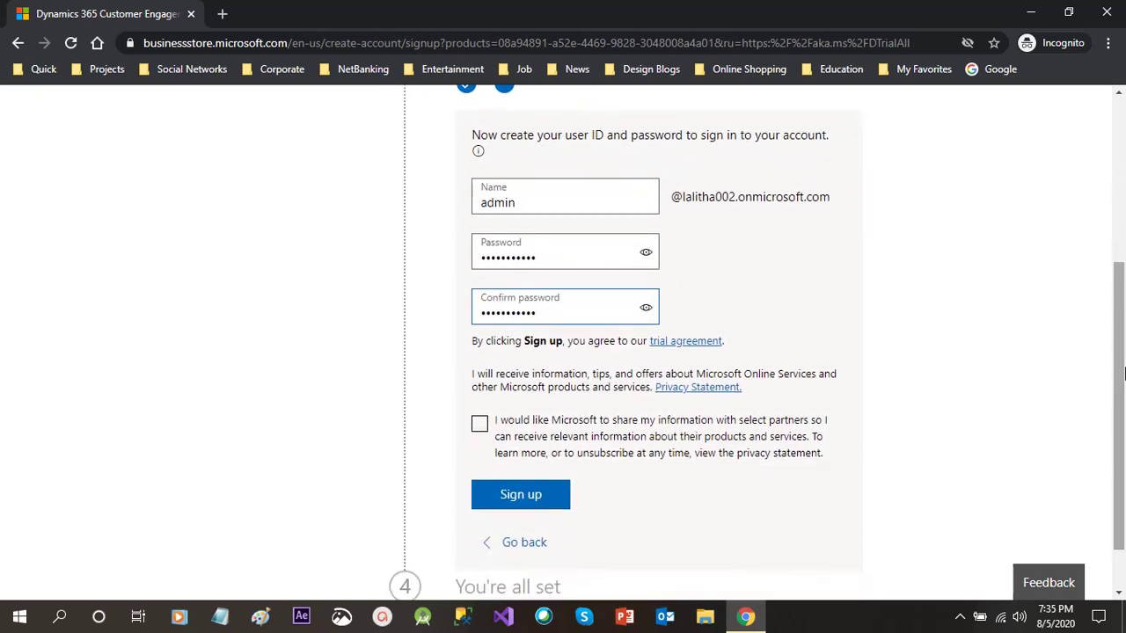
{"action": "left_click", "coordinate": [479, 424]}
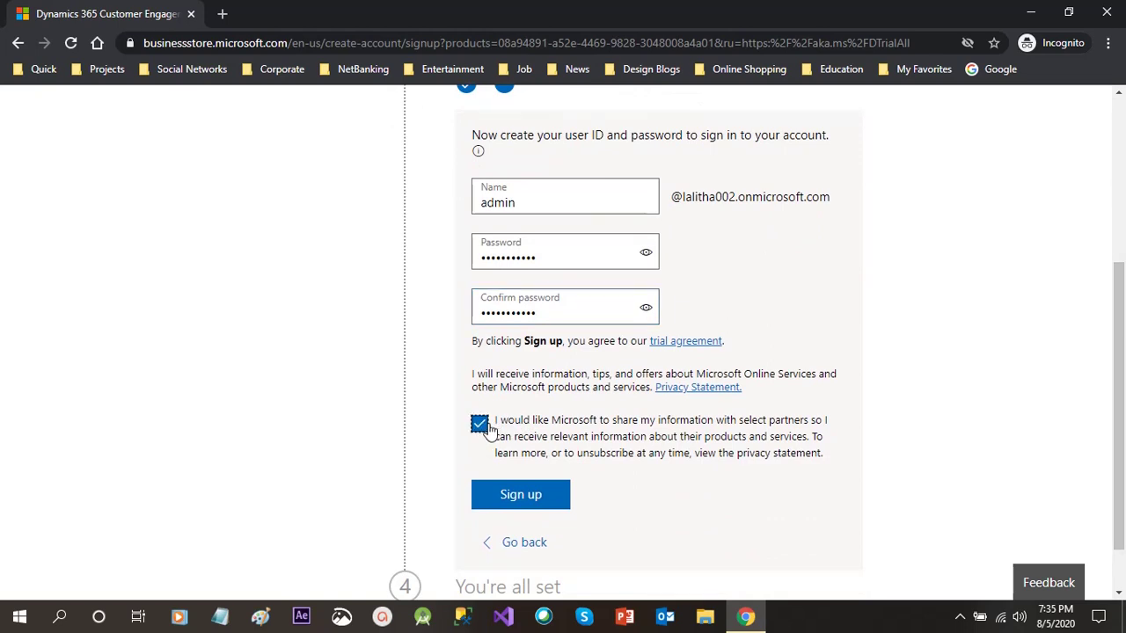
{"action": "left_click", "coordinate": [538, 498]}
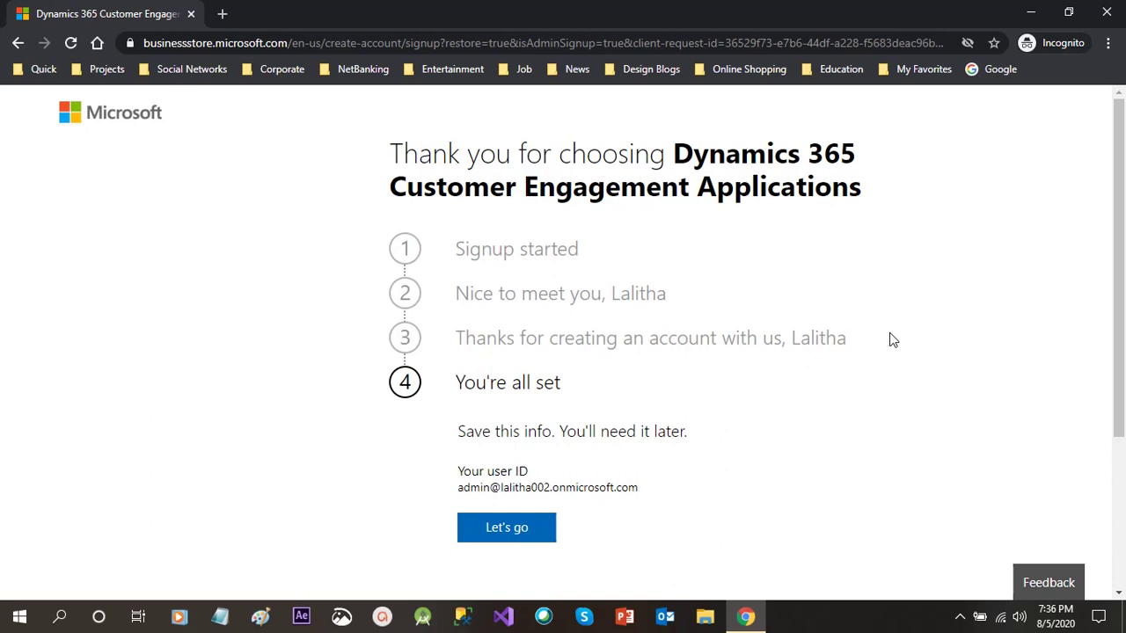
Step: Copy the new admin user ID into an untitled Notepad document
{"action": "left_click_drag", "start_coordinate": [460, 490], "coordinate": [636, 485]}
{"action": "left_click", "coordinate": [635, 486]}
{"action": "triple_click", "coordinate": [626, 490]}
{"action": "key", "text": "ctrl+c"}
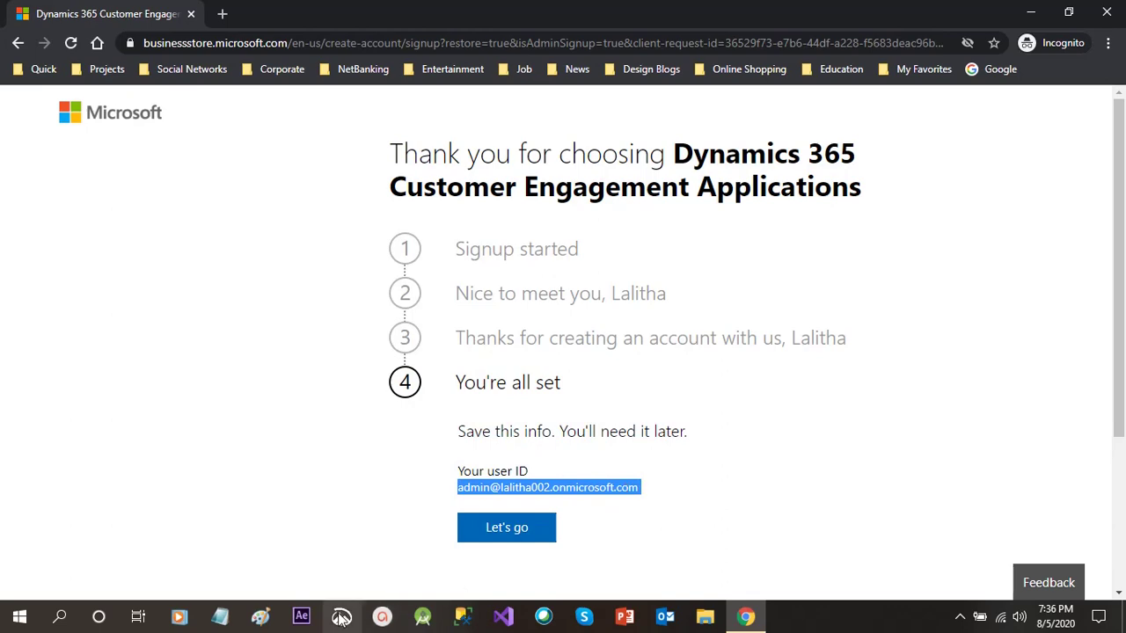
{"action": "left_click", "coordinate": [221, 617]}
{"action": "key", "text": "ctrl+v"}
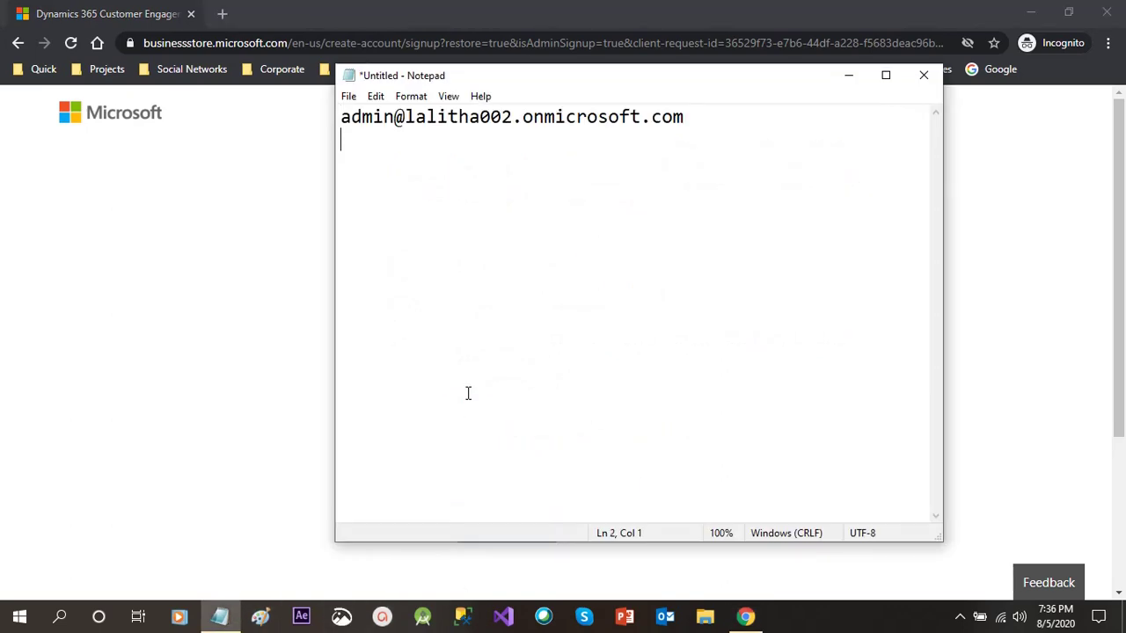
{"action": "left_click", "coordinate": [845, 79]}
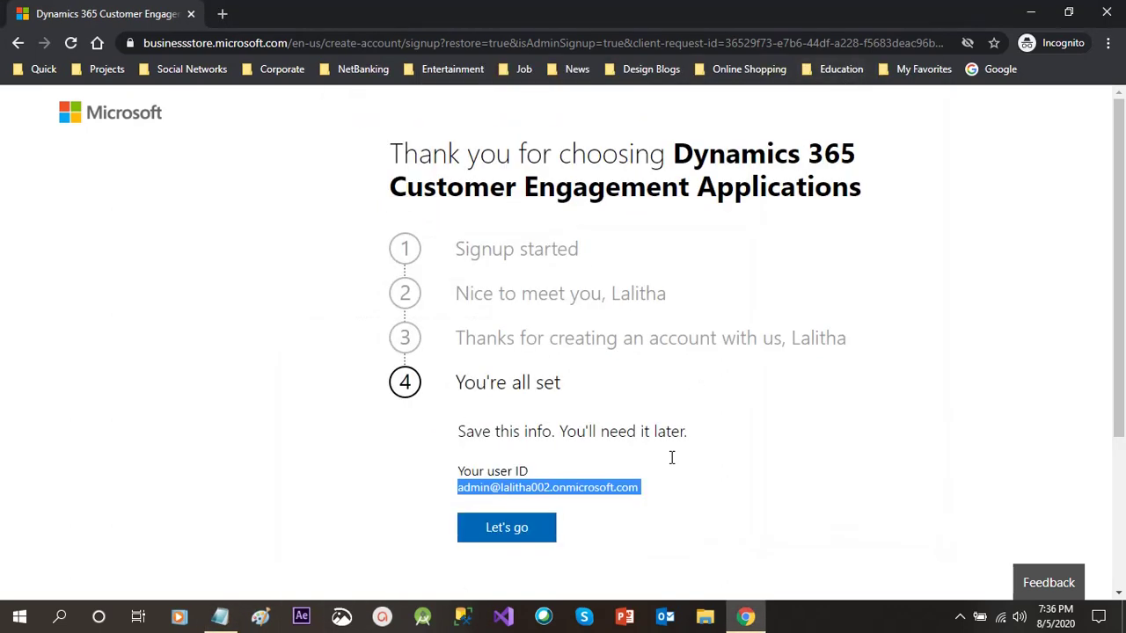
Step: Sign in with the pasted admin user ID and its password, staying signed in
{"action": "left_click", "coordinate": [536, 533]}
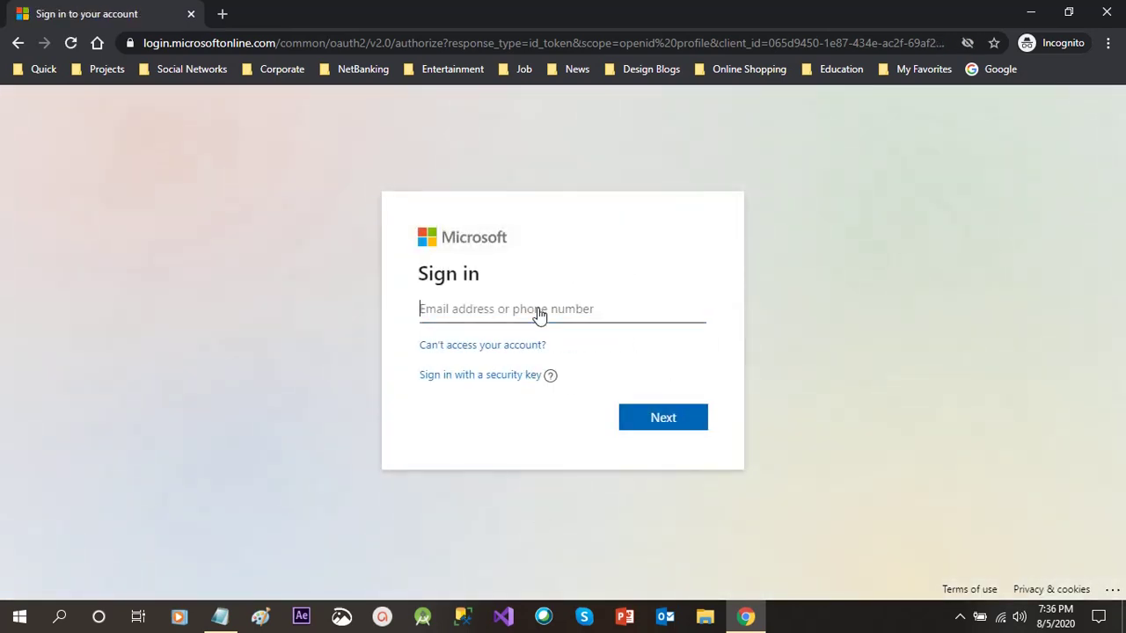
{"action": "key", "text": "ctrl+v"}
{"action": "left_click", "coordinate": [643, 423]}
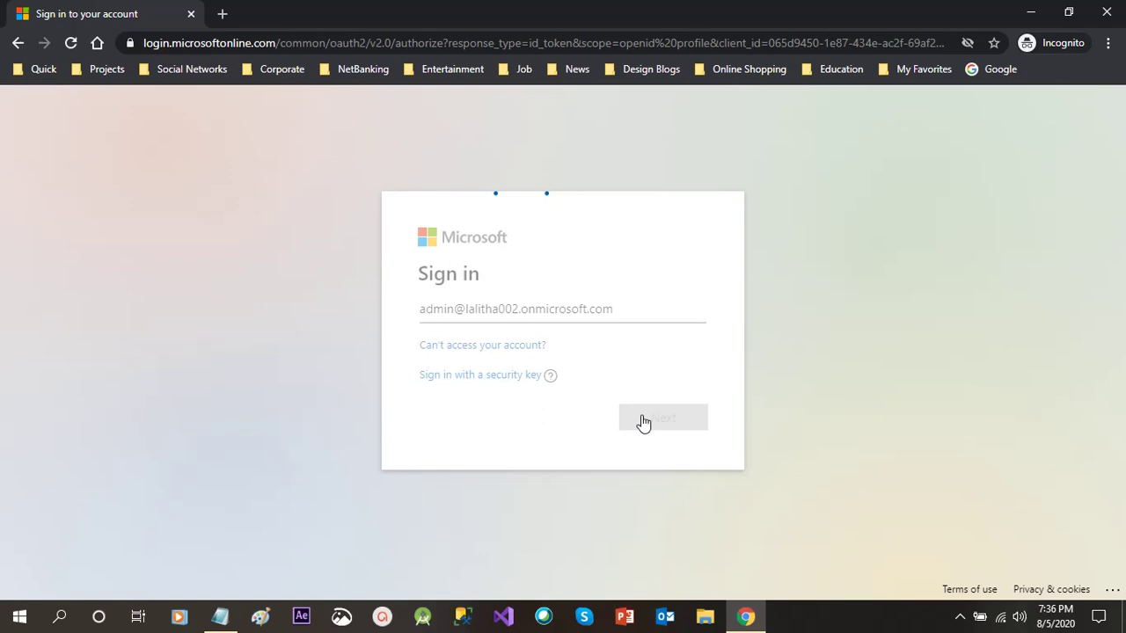
{"action": "type", "text": "*******"}
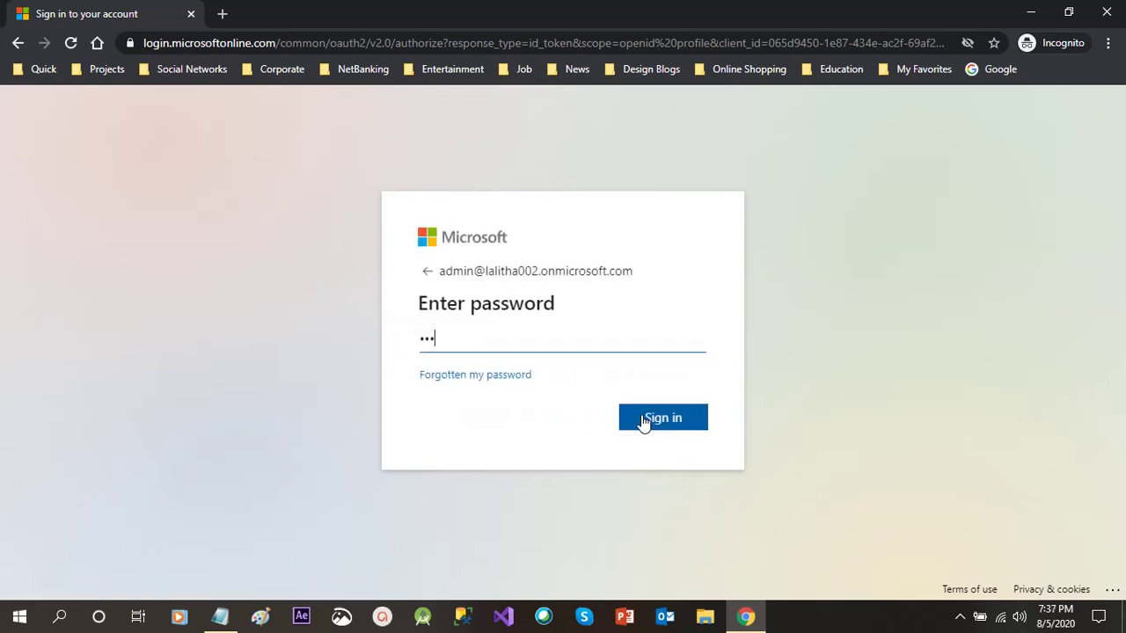
{"action": "type", "text": "****"}
{"action": "left_click", "coordinate": [643, 421]}
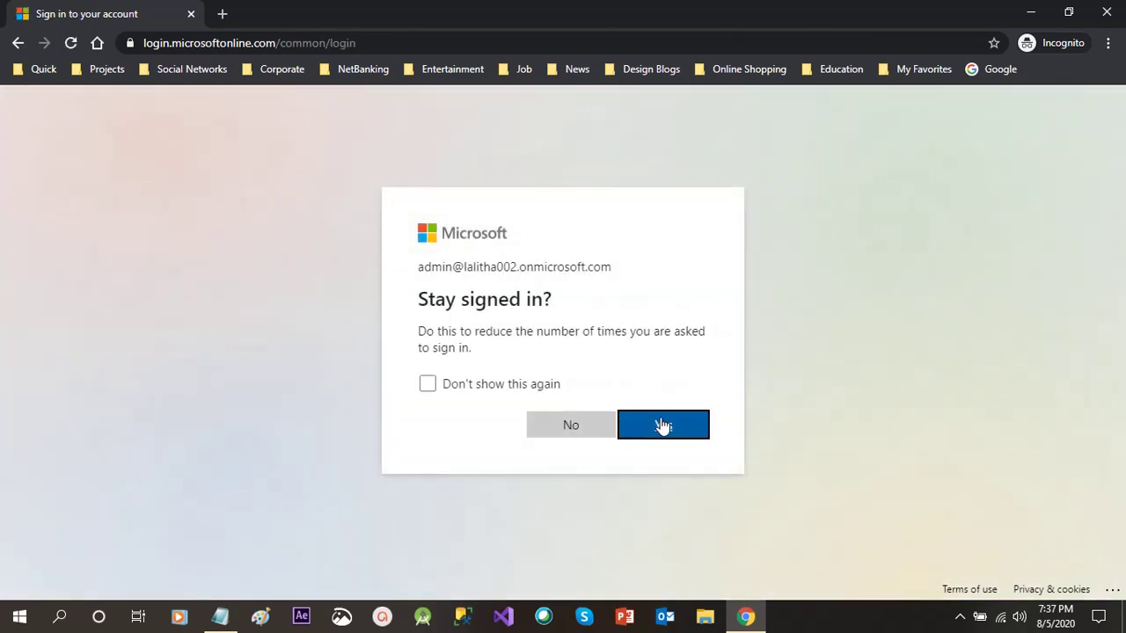
{"action": "left_click", "coordinate": [662, 426]}
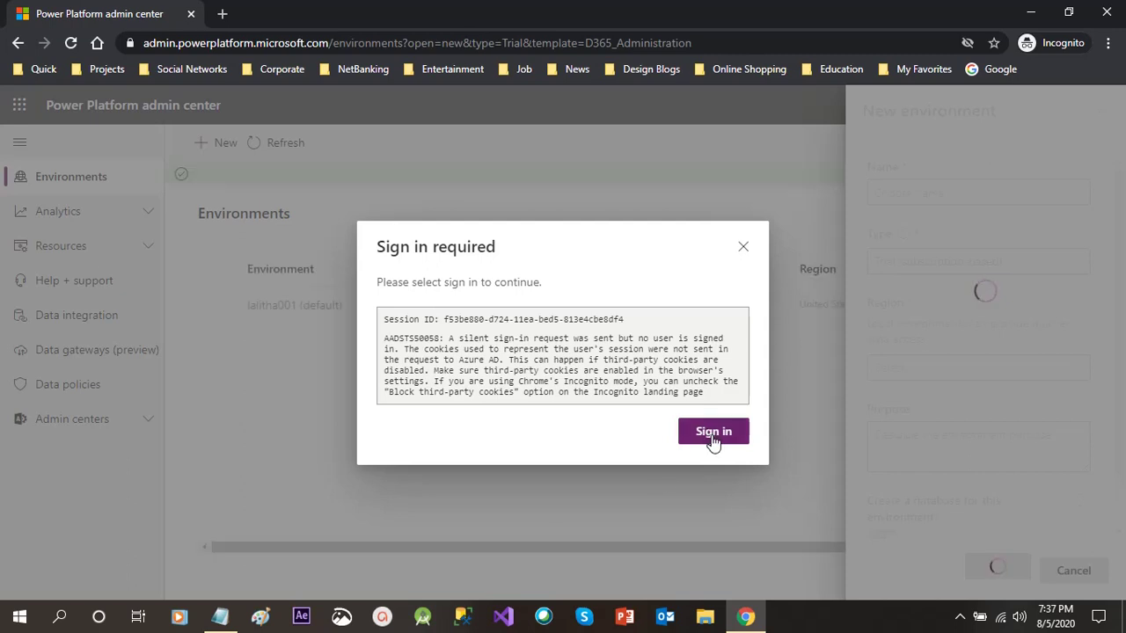
Step: Confirm the sign-in prompt and cancel the New environment panel
{"action": "left_click", "coordinate": [713, 437]}
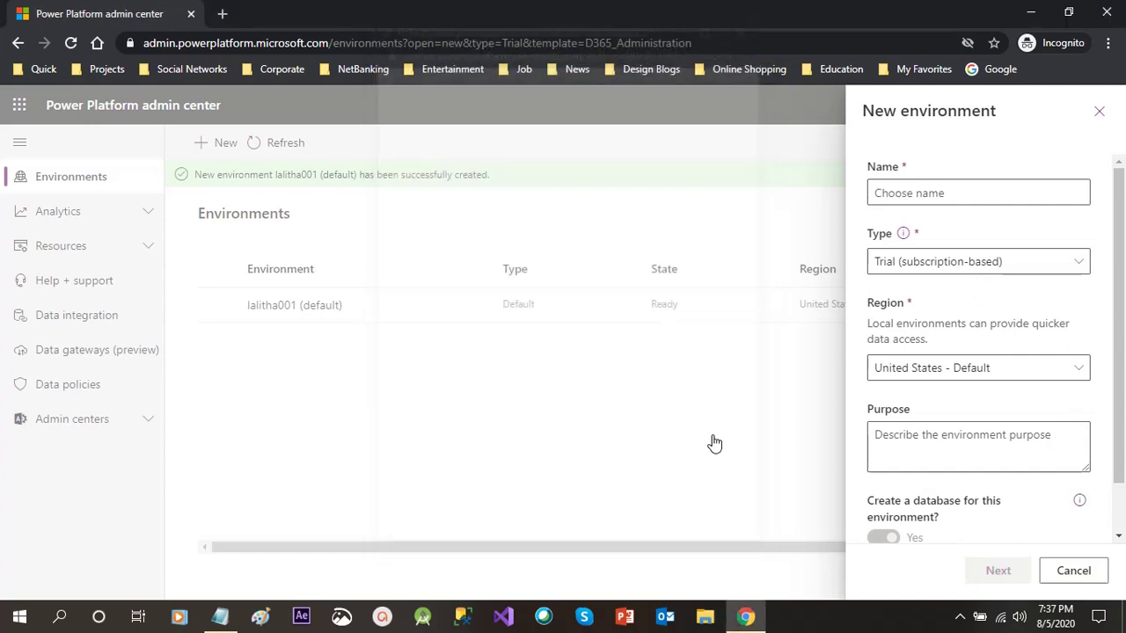
{"action": "left_click", "coordinate": [1087, 572]}
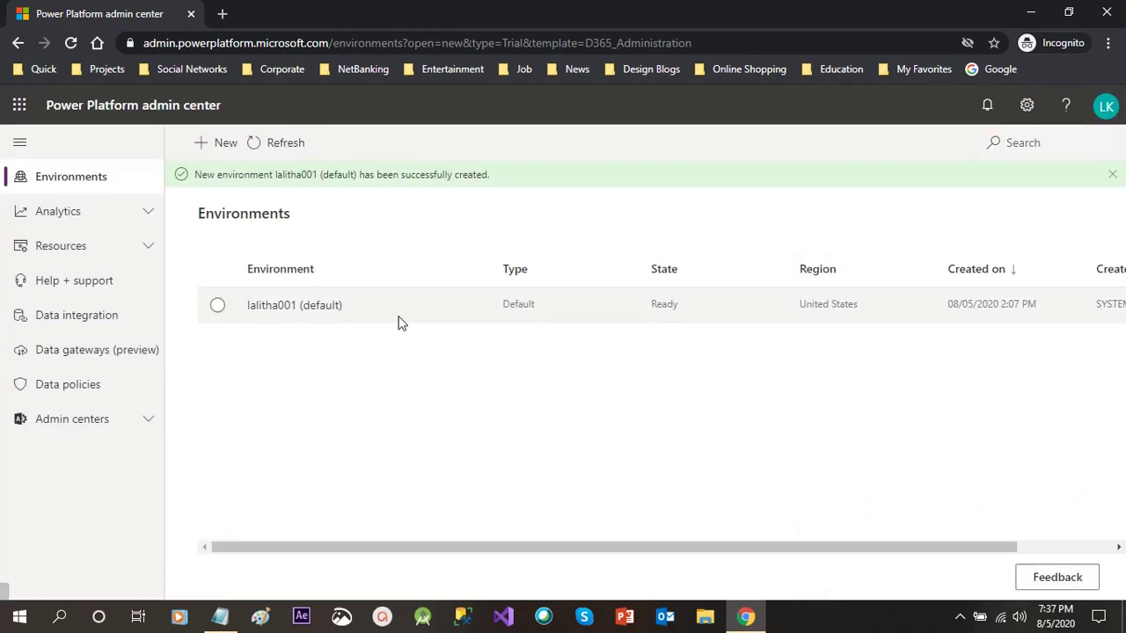
Step: Open the Dynamics 365 admin center from the Admin centers list to reach the 30-day trial setup
{"action": "left_click", "coordinate": [142, 421]}
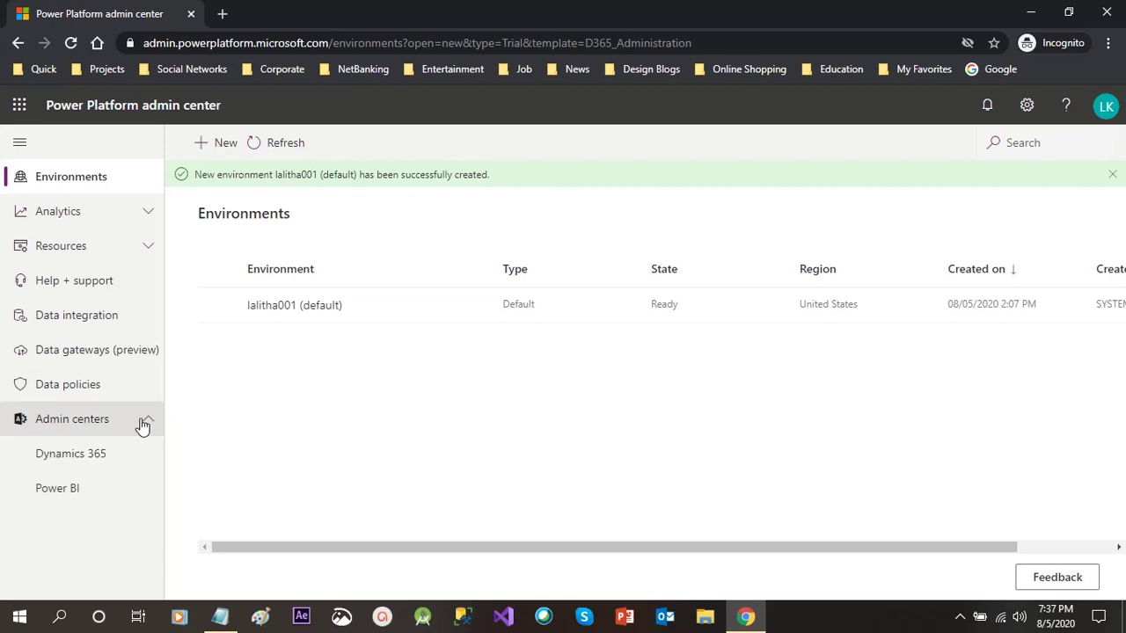
{"action": "left_click", "coordinate": [59, 466]}
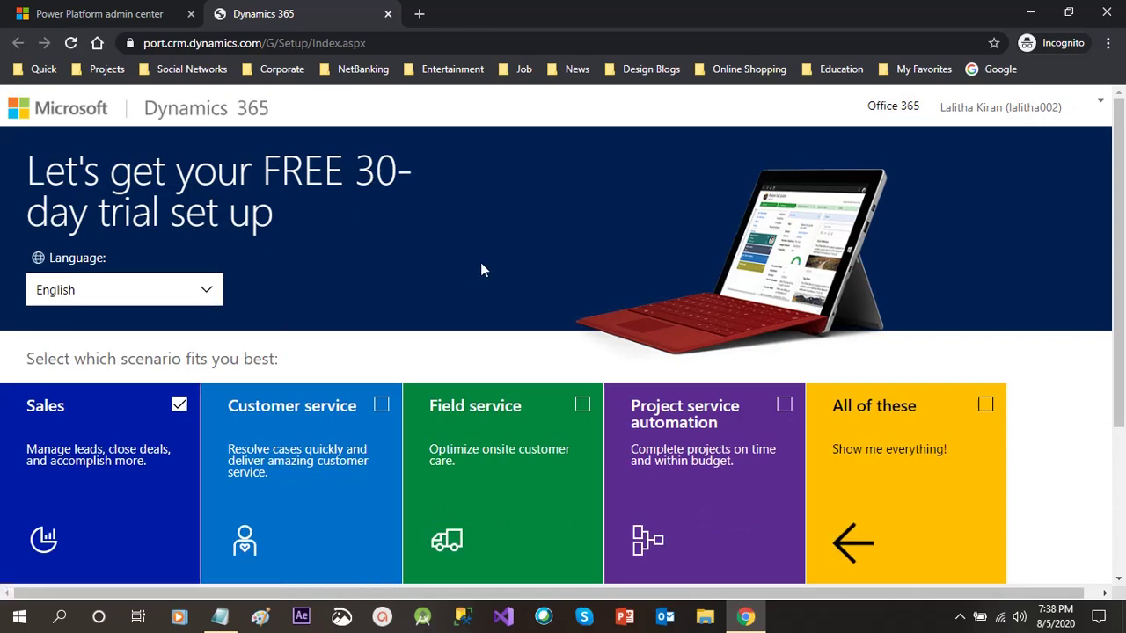
Step: Select the All of these scenario and complete setup, loading the Apps page with 16 apps
{"action": "left_click_drag", "start_coordinate": [1123, 127], "coordinate": [1122, 211]}
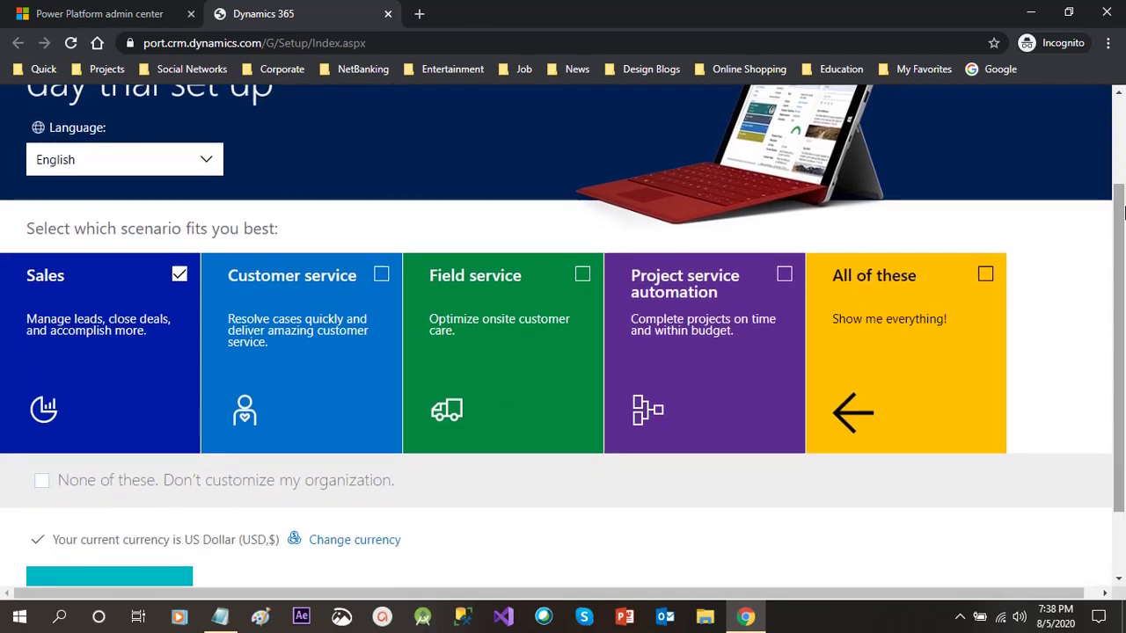
{"action": "left_click", "coordinate": [985, 274]}
{"action": "left_click_drag", "start_coordinate": [1123, 239], "coordinate": [1122, 303]}
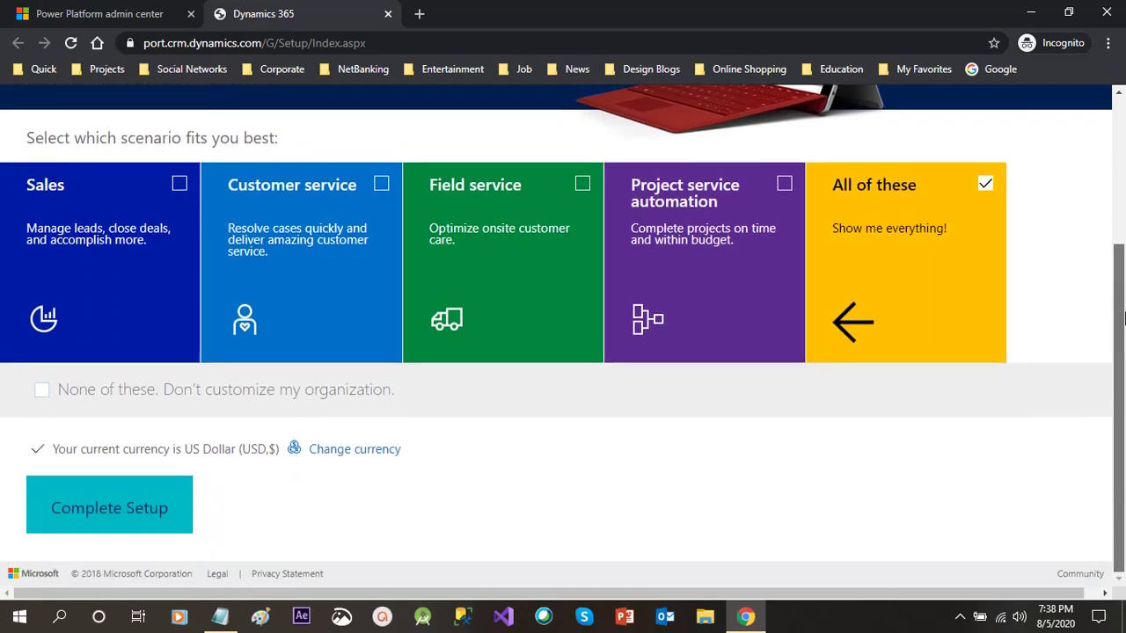
{"action": "left_click", "coordinate": [125, 513]}
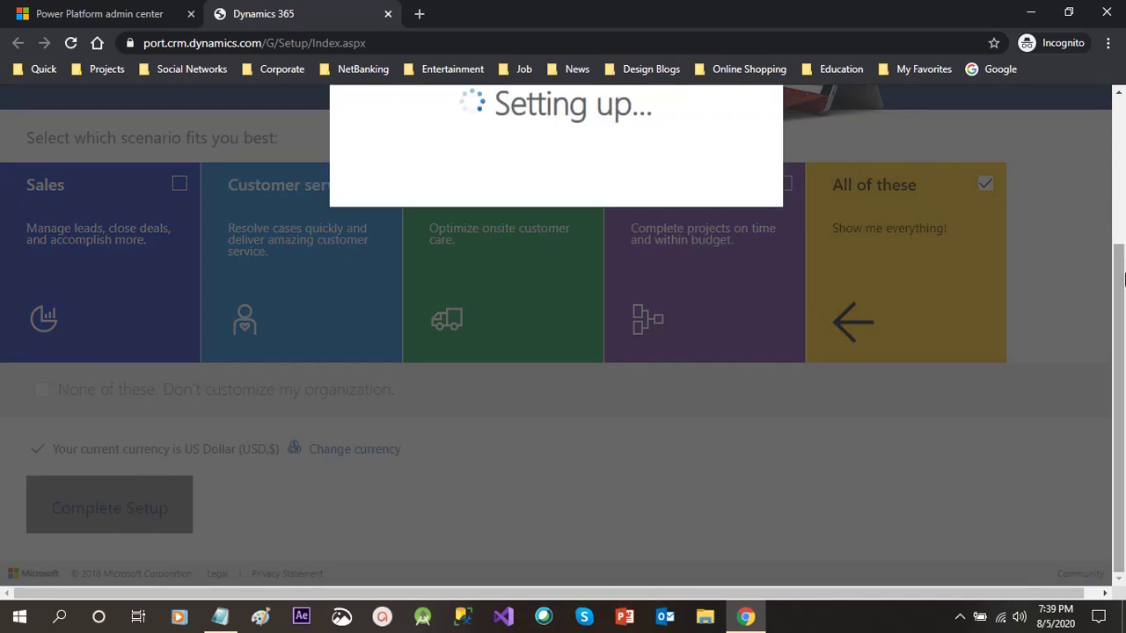
{"action": "scroll", "coordinate": [1122, 164], "scroll_direction": "up", "scroll_amount": 2}
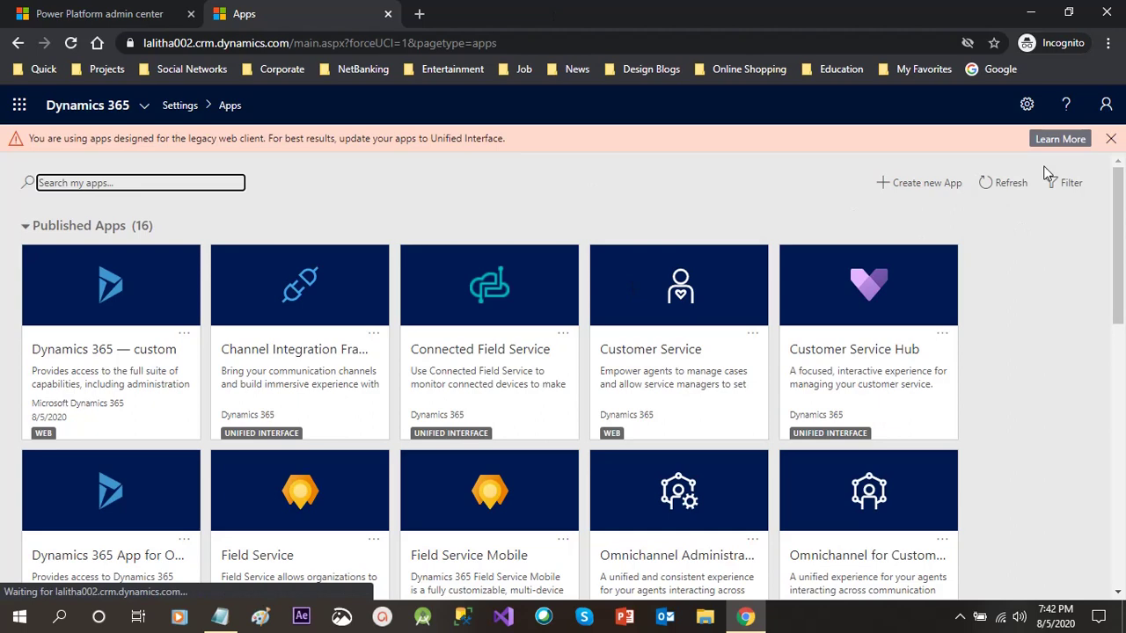
Step: Close the legacy web client warning and scroll through the app tiles, including Project Service and Sales Hub
{"action": "left_click", "coordinate": [1110, 141]}
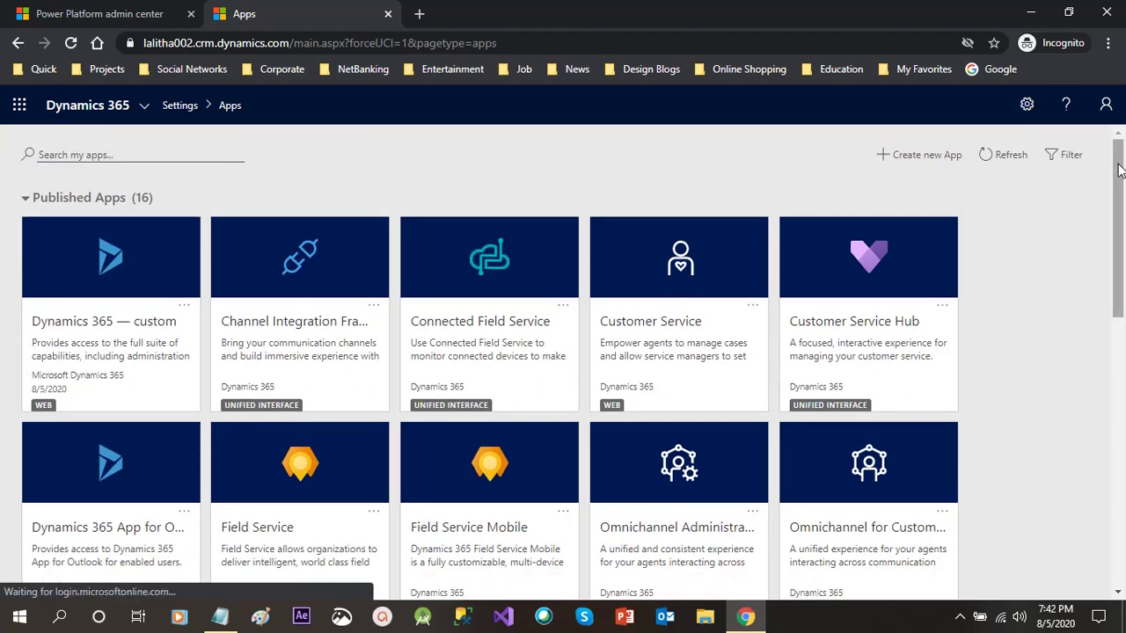
{"action": "left_click_drag", "start_coordinate": [1118, 170], "coordinate": [1110, 288]}
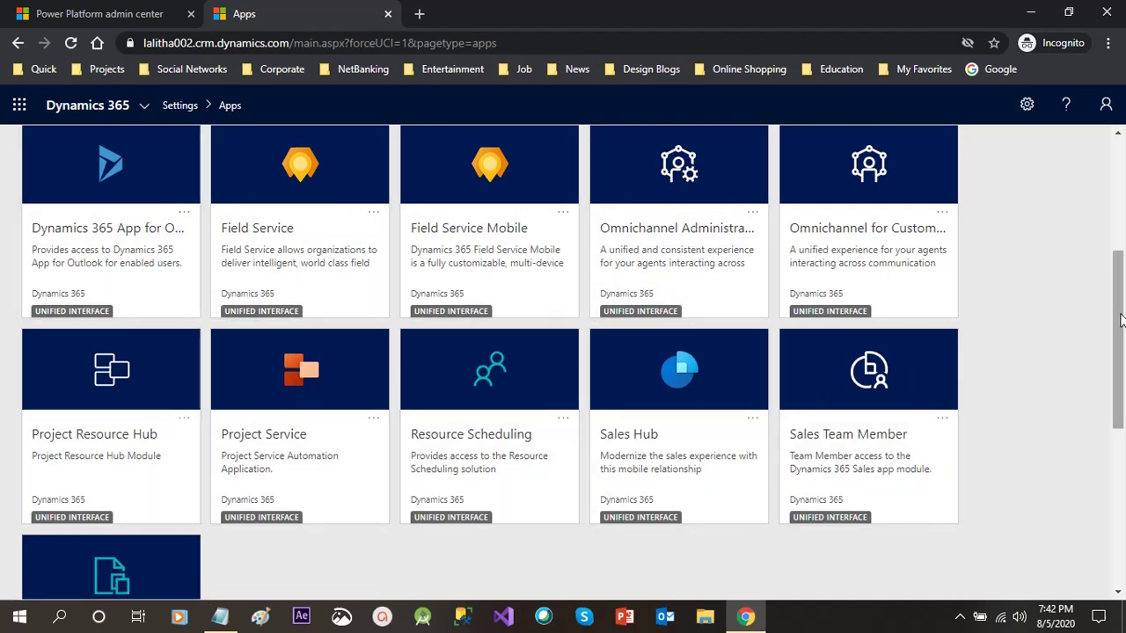
{"action": "mouse_move", "coordinate": [1121, 319]}
{"action": "left_mouse_down"}
{"action": "mouse_move", "coordinate": [1121, 250]}
{"action": "mouse_move", "coordinate": [1123, 390]}
{"action": "mouse_move", "coordinate": [1123, 214]}
{"action": "left_mouse_up"}
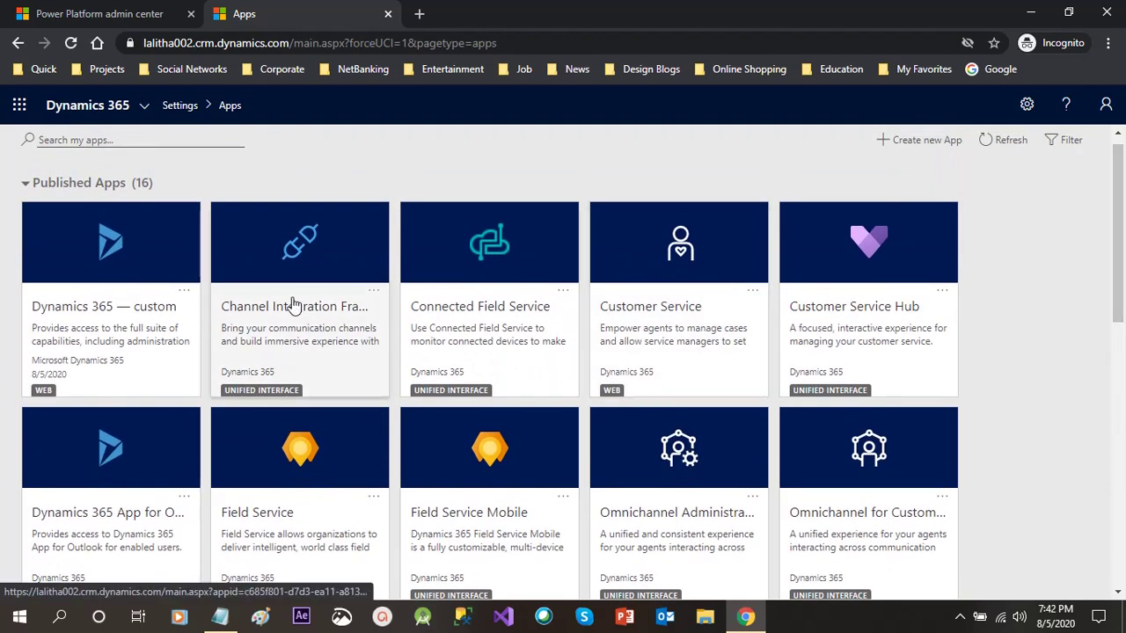